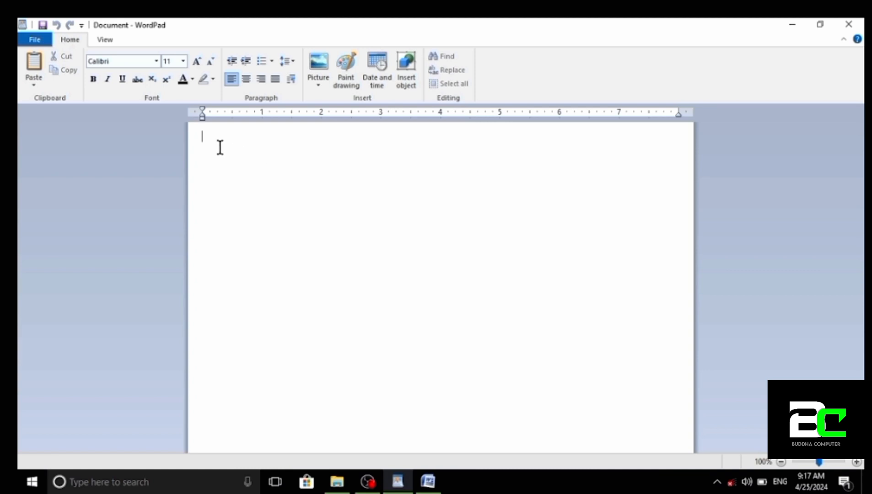
Enter "Hello friends" on the first line of the document and center it
{"action": "type", "text": "Helo"}
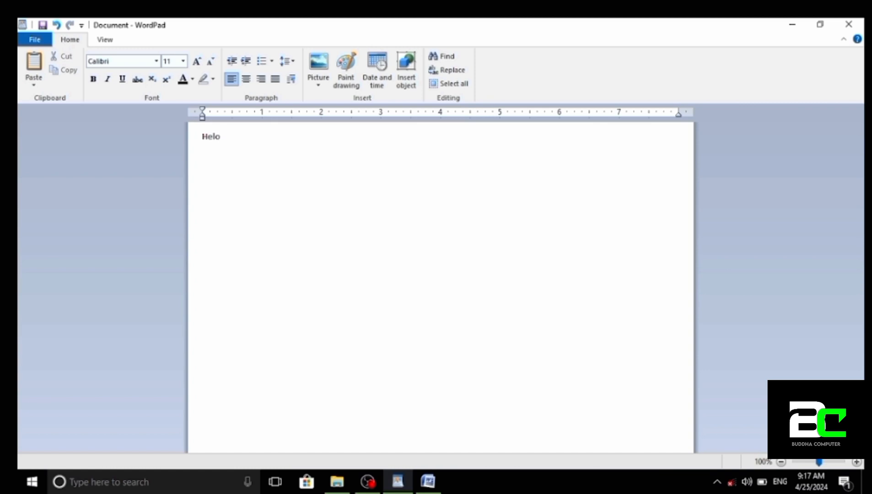
{"action": "key", "text": "BackSpace"}
{"action": "type", "text": "lo friends"}
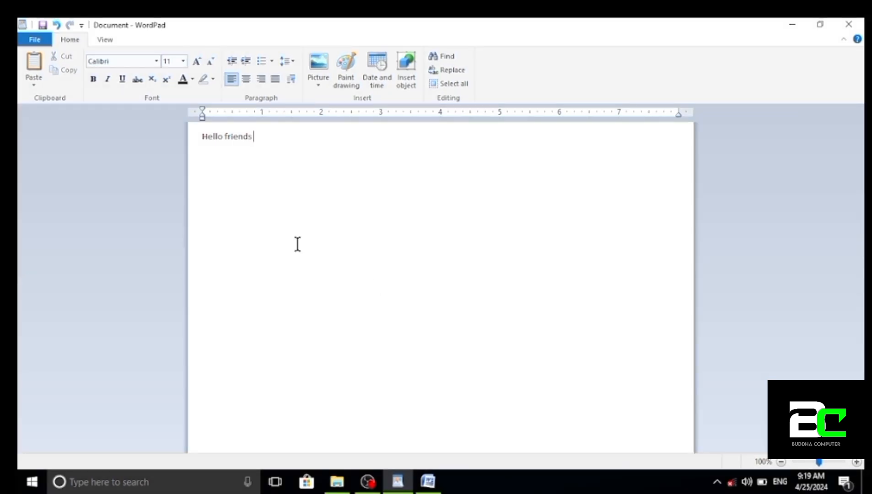
{"action": "left_click", "coordinate": [247, 85]}
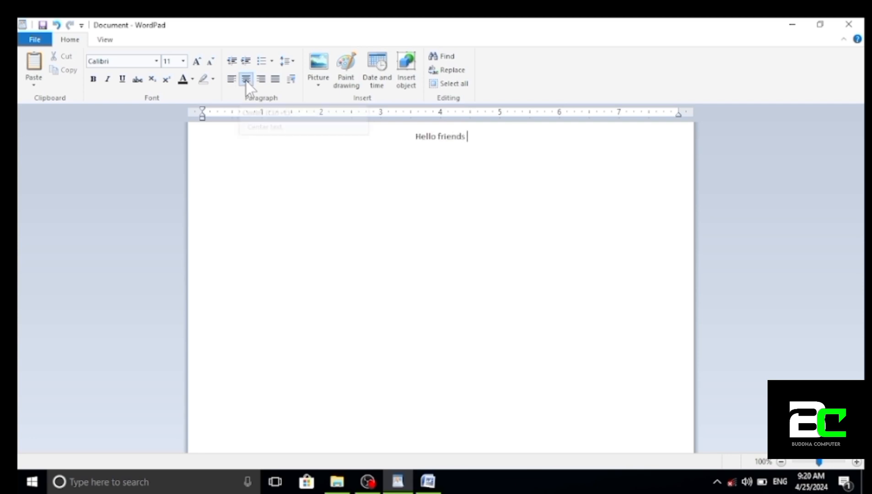
Add five centered lines below the greeting: fghfhdg, hgfhghghg, hfghgfhgfhg, nnnbnnb and gfhfghfggfhg
{"action": "key", "text": "Return"}
{"action": "type", "text": "fghfhdg"}
{"action": "key", "text": "Return"}
{"action": "type", "text": "hgfhghghg"}
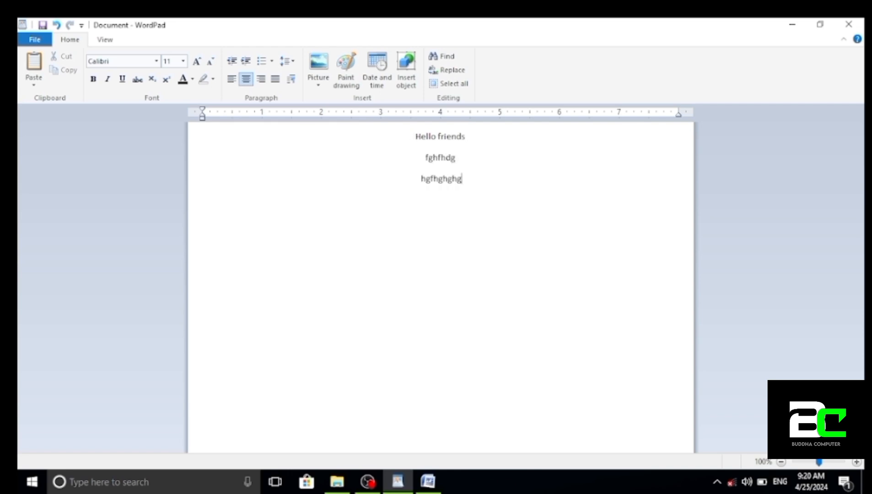
{"action": "key", "text": "Return"}
{"action": "type", "text": "hfghgfhgfhg"}
{"action": "type", "text": "nnnbnnb "}
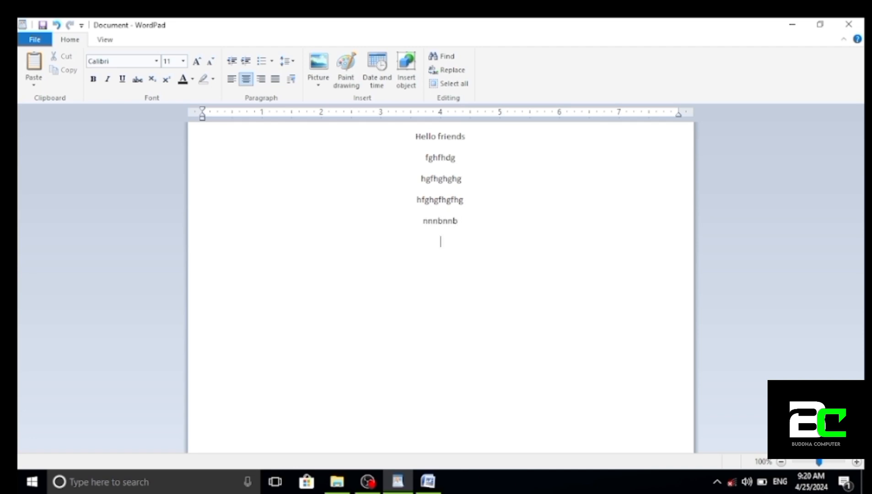
{"action": "type", "text": "gfhfghfggfhg"}
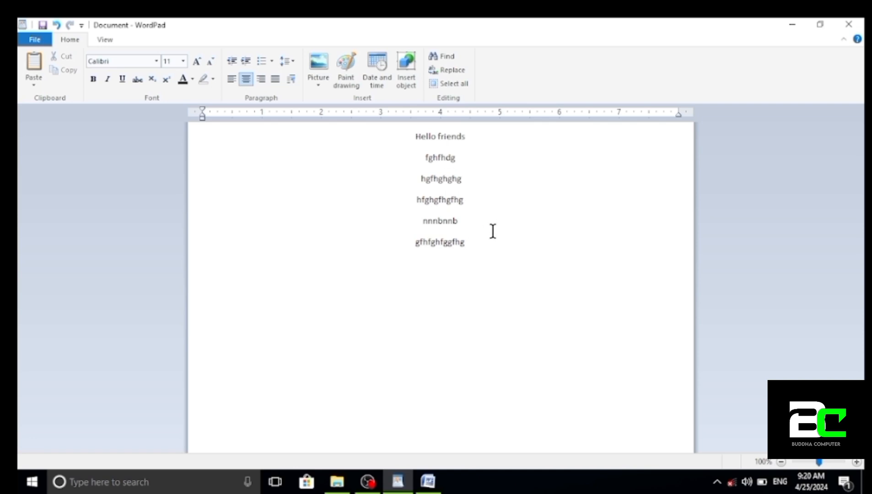
Replace all the text with right-aligned lines: "fgfdgfdgfgffgfgf ffgfff", "hi", "friends" and a filler line beginning with "fghghgfg"
{"action": "left_click_drag", "start_coordinate": [486, 252], "coordinate": [419, 139]}
{"action": "key", "text": "BackSpace"}
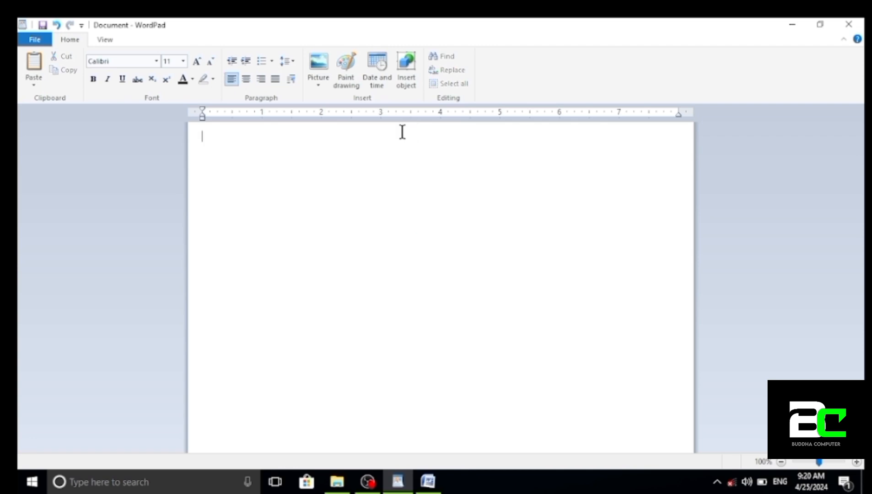
{"action": "left_click", "coordinate": [262, 81]}
{"action": "type", "text": "fgfdgfdgfgffgfgf"}
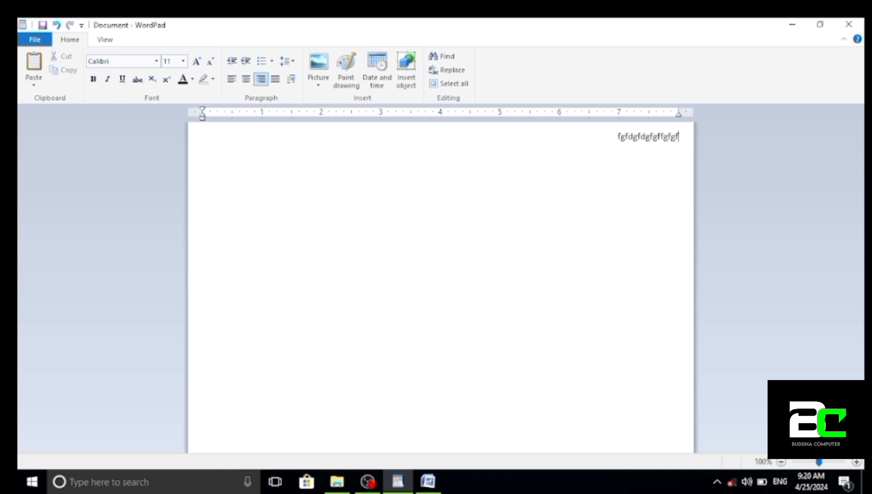
{"action": "type", "text": " ffgfff"}
{"action": "key", "text": "Return"}
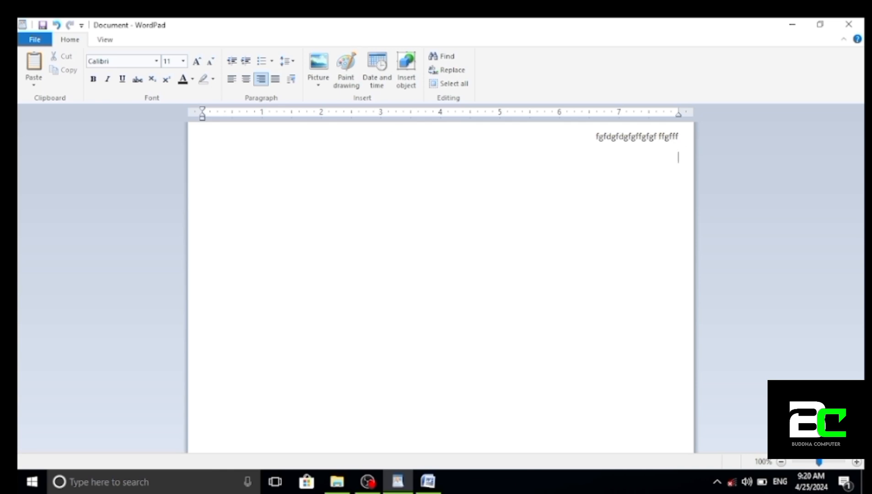
{"action": "type", "text": "hi"}
{"action": "key", "text": "Return"}
{"action": "type", "text": "friends"}
{"action": "key", "text": "Return"}
{"action": "type", "text": "fghghgfg fghfgfgfdg"}
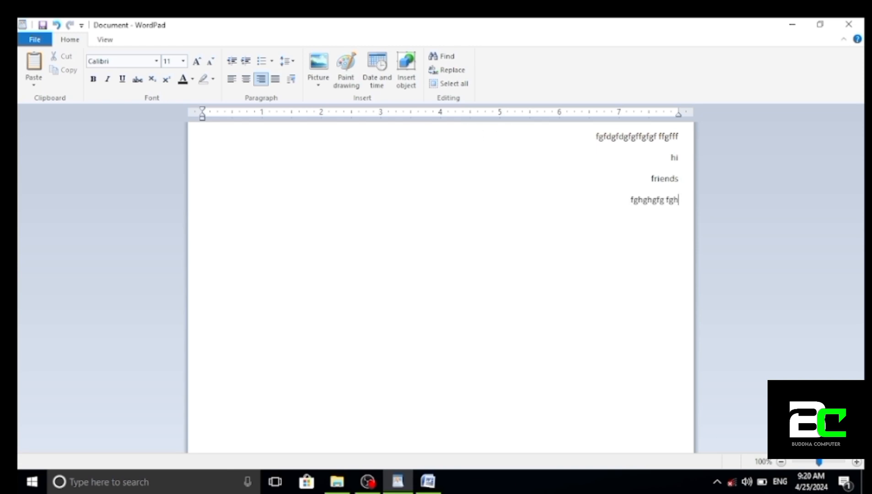
{"action": "type", "text": " fghgfgfdgfg"}
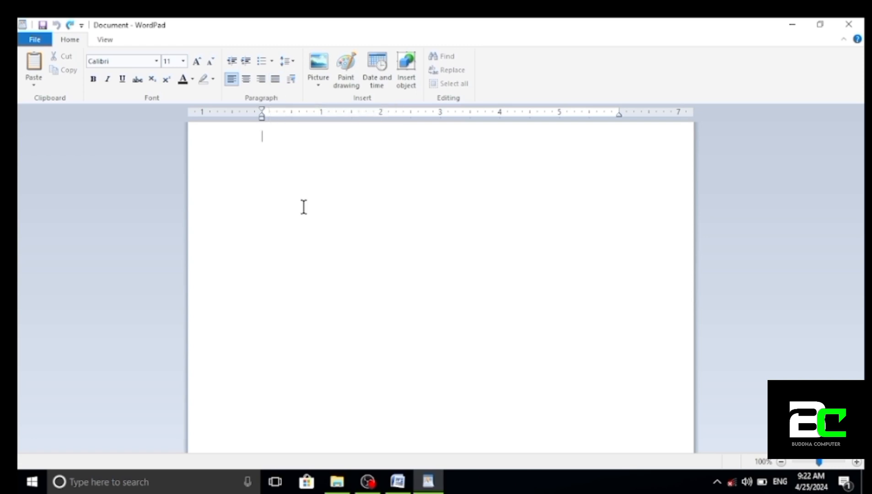
Fill the empty document with sample paragraphs starting "On the Insert tab, the galleries include items" and justify all the text
{"action": "type", "text": "On the Insert tab, the galleries include items that are designed to coordinate with the overall look of your document. You can use these galleries to insert tables, headers, footers, lists, cover pages, and other document building blocks. When you create pictures, charts, or diagrams, they also coordinate with your current document look. You can easily change the formatting of selected text in the document text by choosing a look for the selected text from the Quick Styles gallery on the Home tab. You can also format text directly by using the other controls on the Home tab. Most controls offer a choice of using the look from the current theme or using a format that you specify directly. To change the overall look of your document, choose new Theme elements on the Page Layout tab. To change the looks available in the Quick Style gallery, use the Change Current Quick Style Set command. Both the Themes gallery and the Quick Styles gallery provide reset commands so that you can always restore the look of your document to the original contained in your current template. On the Insert tab, the galleries include items that are designed to coordinate with the overall look of your document."}
{"action": "scroll", "coordinate": [454, 198], "scroll_direction": "up", "scroll_amount": 2}
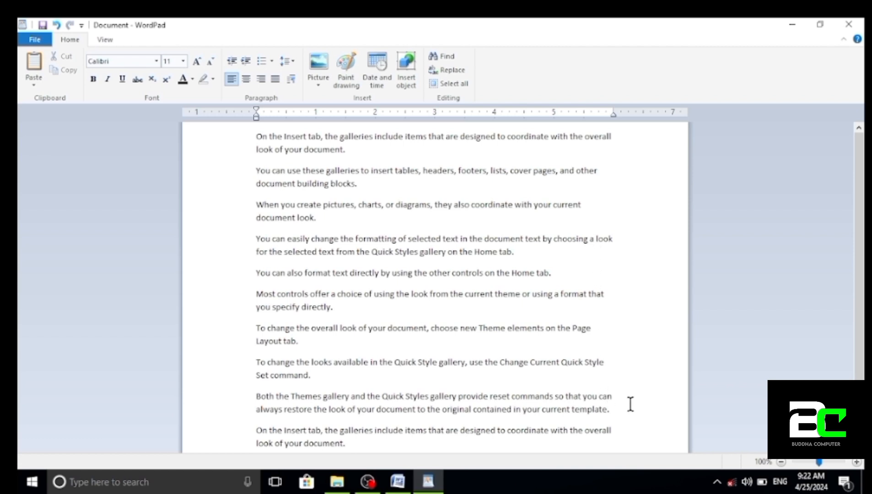
{"action": "key", "text": "ctrl+a"}
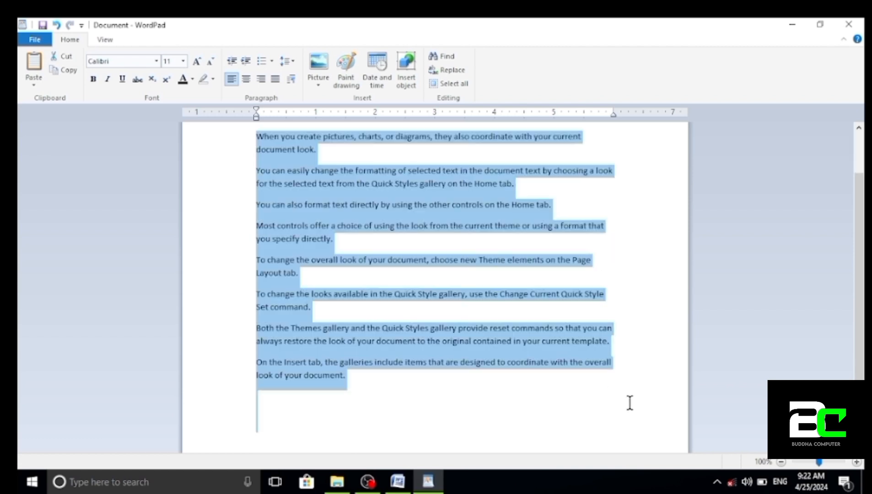
{"action": "scroll", "coordinate": [586, 338], "scroll_direction": "up", "scroll_amount": 2}
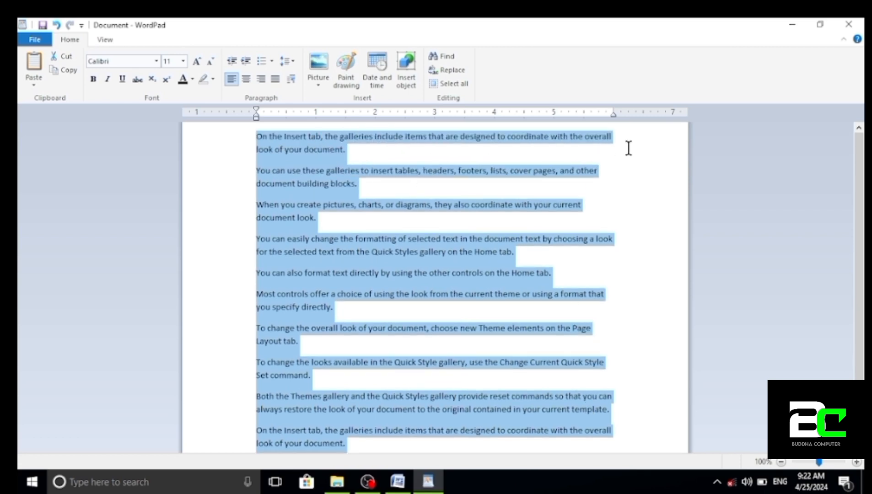
{"action": "left_click", "coordinate": [276, 79]}
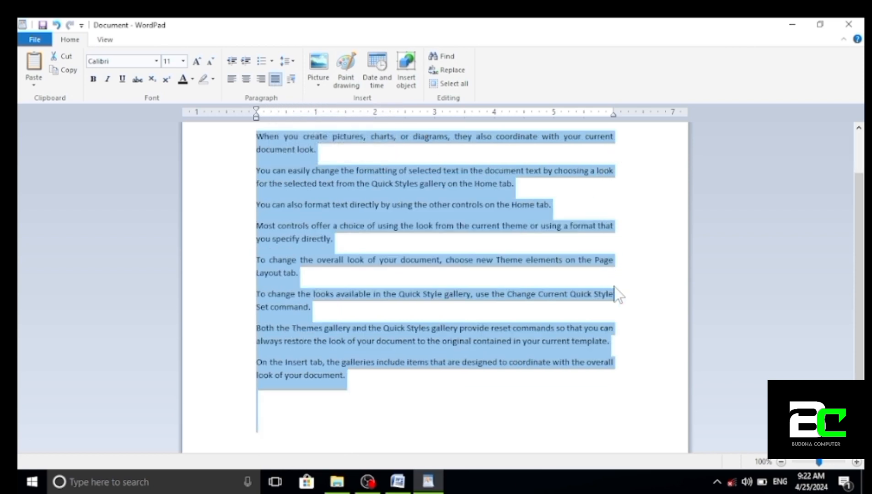
{"action": "scroll", "coordinate": [441, 218], "scroll_direction": "up", "scroll_amount": 2}
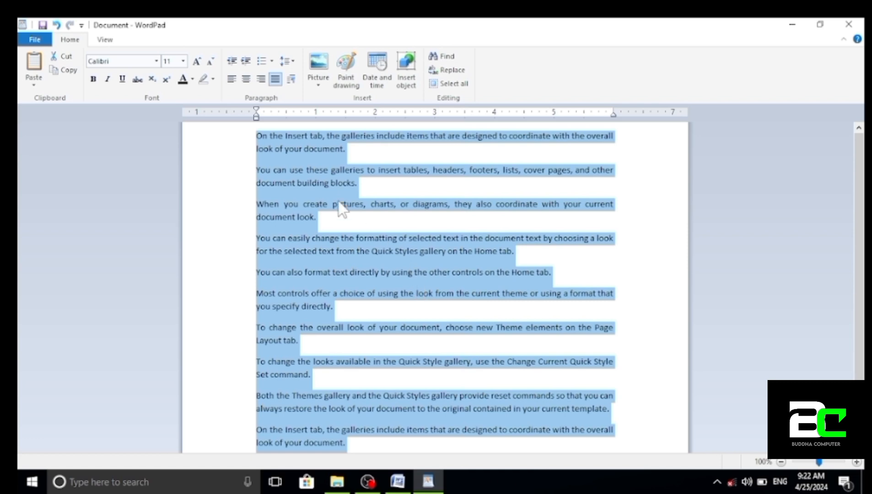
Set the left indentation of all the paragraphs to 1 inch
{"action": "left_click", "coordinate": [286, 79]}
{"action": "left_click_drag", "start_coordinate": [408, 133], "coordinate": [333, 168]}
{"action": "left_click", "coordinate": [396, 174]}
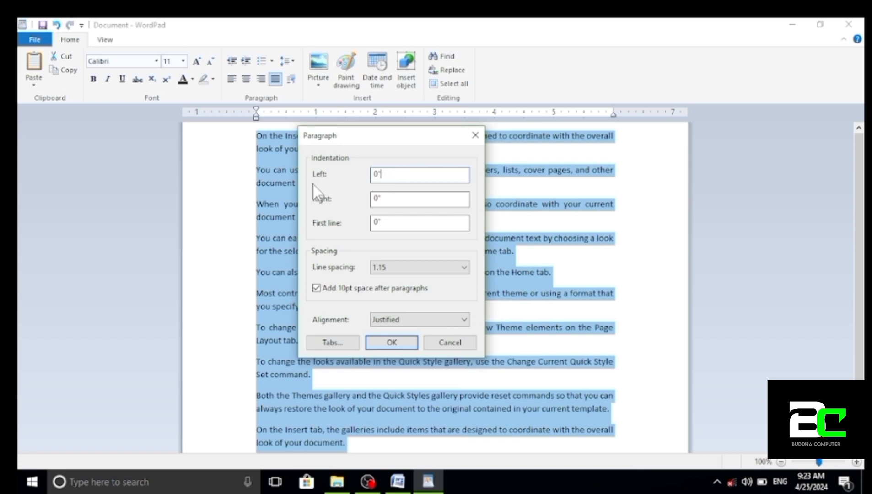
{"action": "left_click_drag", "start_coordinate": [391, 174], "coordinate": [365, 181]}
{"action": "left_click_drag", "start_coordinate": [391, 175], "coordinate": [358, 174]}
{"action": "type", "text": "1"}
{"action": "left_click", "coordinate": [392, 343]}
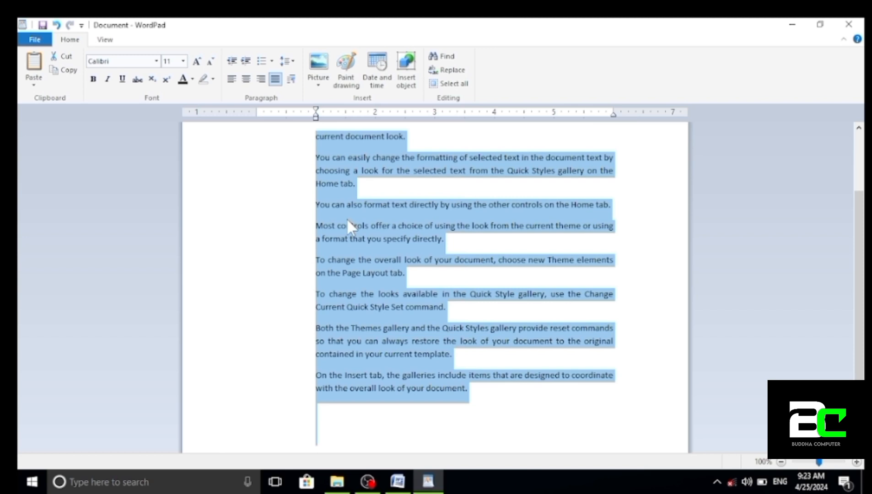
Set the left indentation of only the paragraph starting "You can easily change the formatting" to 0
{"action": "left_click", "coordinate": [320, 183]}
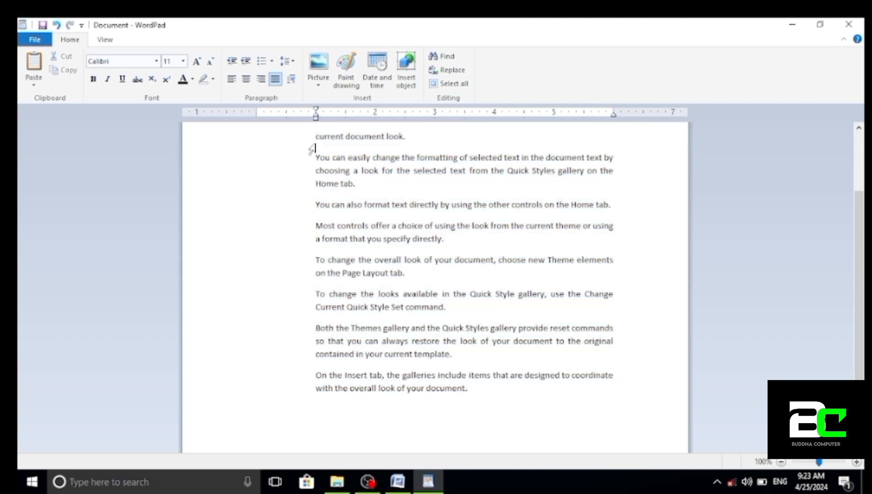
{"action": "left_click", "coordinate": [291, 80]}
{"action": "left_click_drag", "start_coordinate": [440, 199], "coordinate": [405, 200]}
{"action": "left_click_drag", "start_coordinate": [443, 176], "coordinate": [382, 168]}
{"action": "type", "text": "0"}
{"action": "key", "text": "Return"}
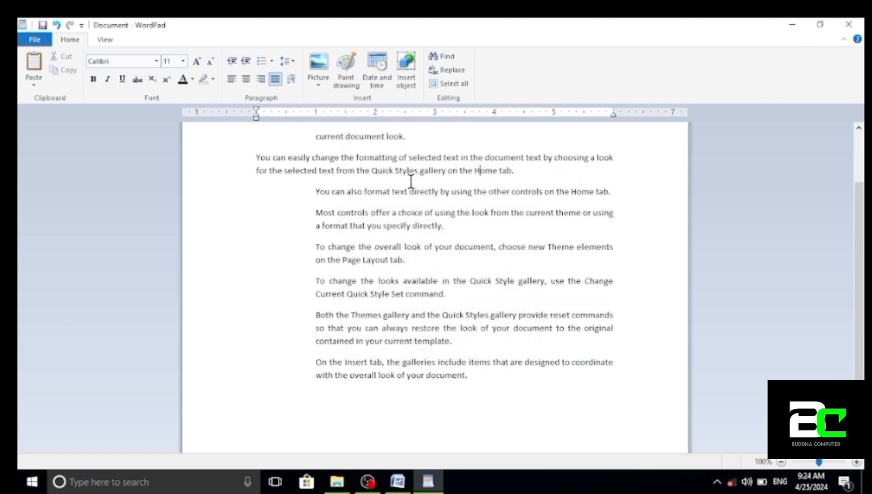
Close the paragraph settings without changes and undo the left indentation changes
{"action": "left_click", "coordinate": [291, 78]}
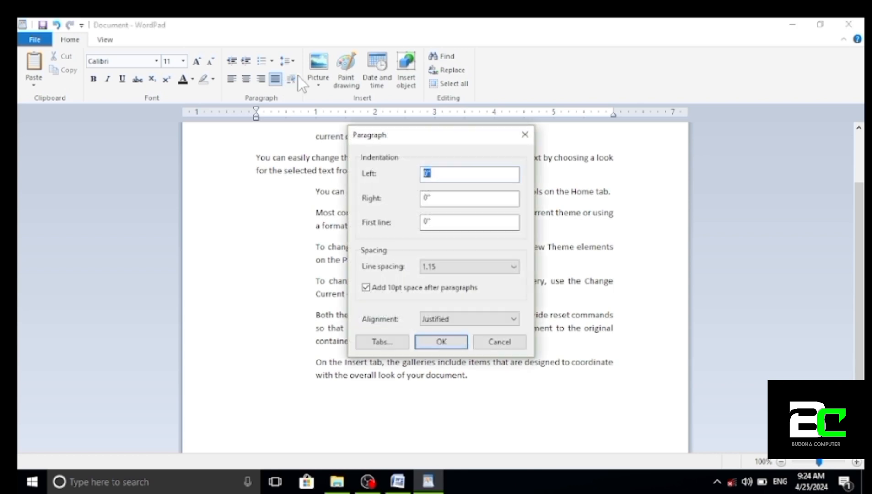
{"action": "left_click", "coordinate": [498, 343]}
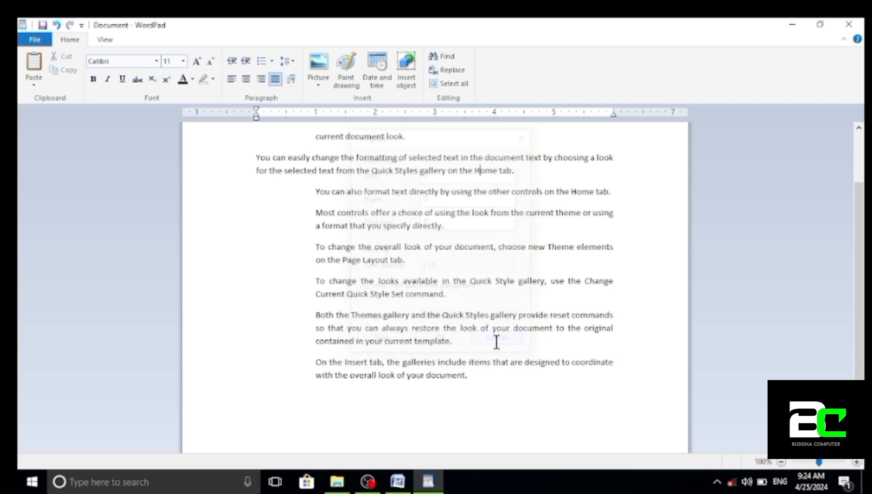
{"action": "key", "text": "ctrl+a"}
{"action": "key", "text": "ctrl+z"}
{"action": "key", "text": "ctrl+z"}
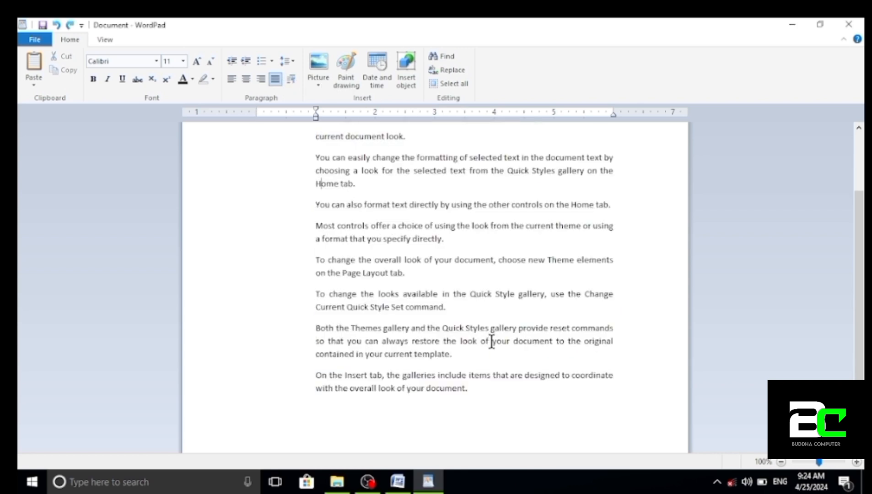
Set the right indentation of all the paragraphs to 2 inches
{"action": "left_click", "coordinate": [292, 79]}
{"action": "key", "text": "Tab"}
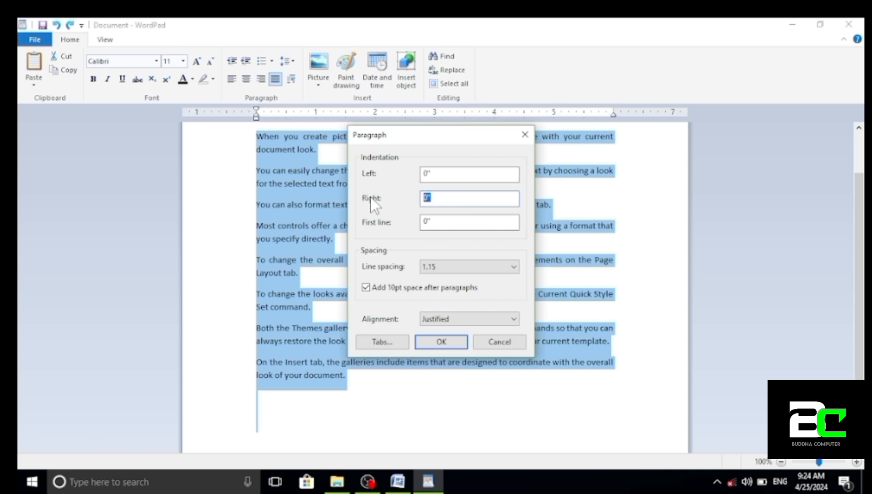
{"action": "type", "text": "2"}
{"action": "left_click", "coordinate": [441, 343]}
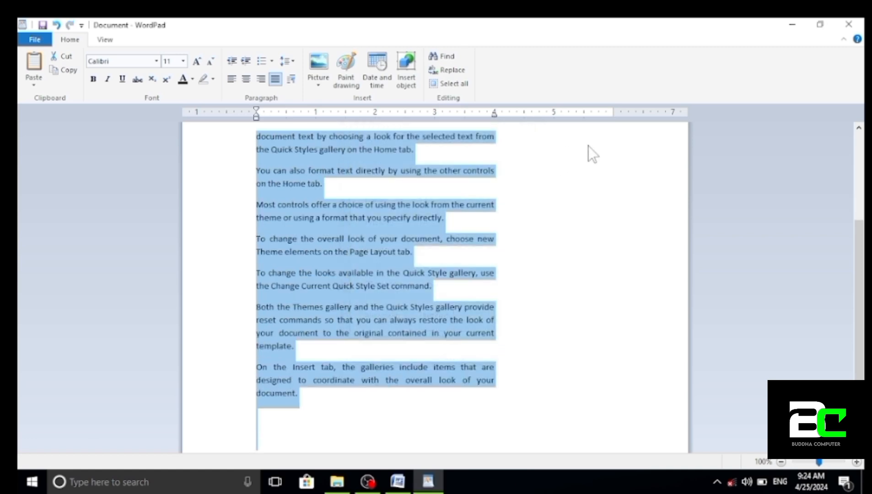
Append filler letters ending in "gfhfhfghgfhfg ghghghg" to the paragraph starting "You can easily change the formatting", continuing past the right indent
{"action": "left_click", "coordinate": [499, 147]}
{"action": "type", "text": "fdgdfgfdgdfgdffdgfdgfdgfgfg"}
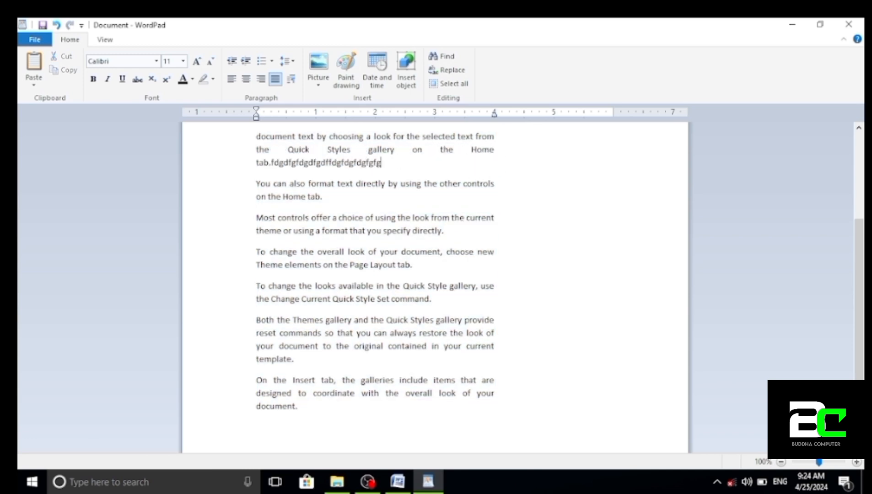
{"action": "type", "text": "fgfgfggfgf"}
{"action": "type", "text": "gfhfhfghgfhfg"}
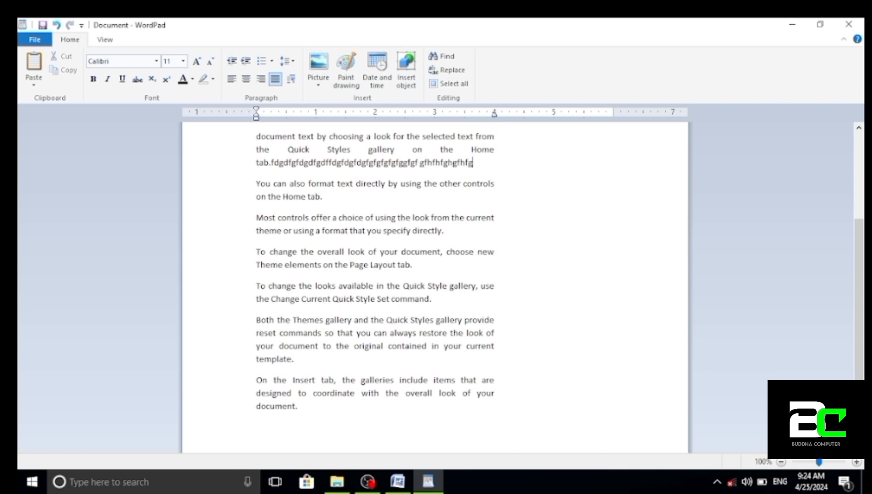
{"action": "type", "text": " ghghghg"}
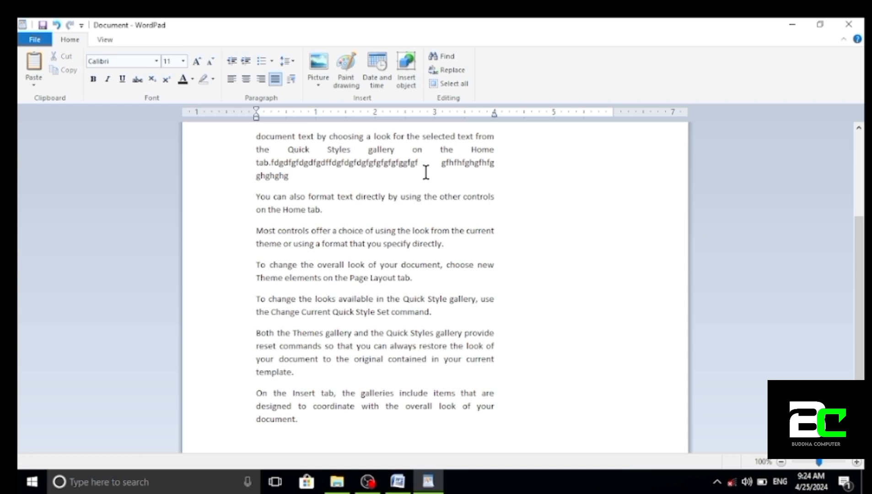
Review the indentation and first-line settings of the paragraph that ends with the filler text
{"action": "left_click", "coordinate": [292, 79]}
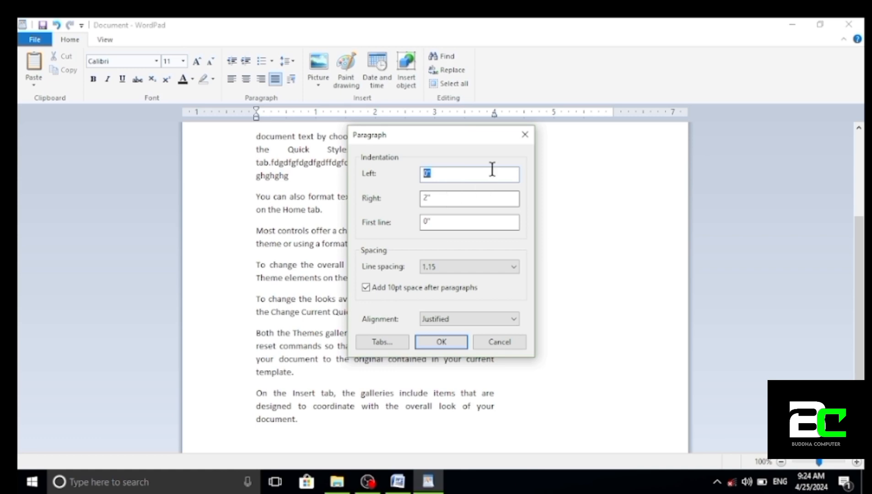
{"action": "left_click", "coordinate": [441, 341]}
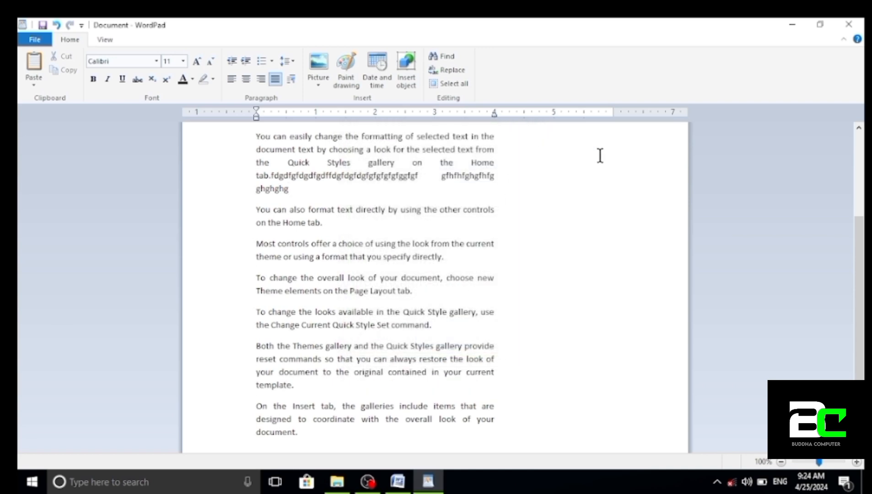
{"action": "scroll", "coordinate": [360, 252], "scroll_direction": "up", "scroll_amount": 2}
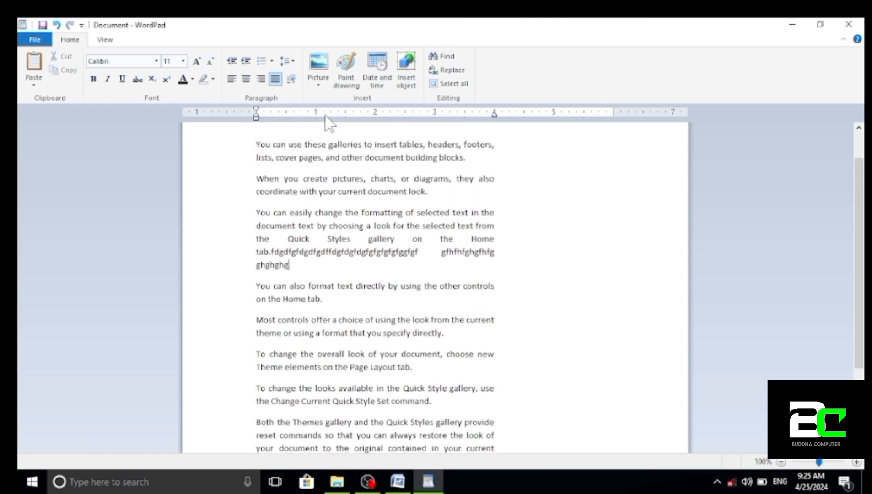
{"action": "scroll", "coordinate": [329, 123], "scroll_direction": "up", "scroll_amount": 1}
{"action": "left_click", "coordinate": [291, 79]}
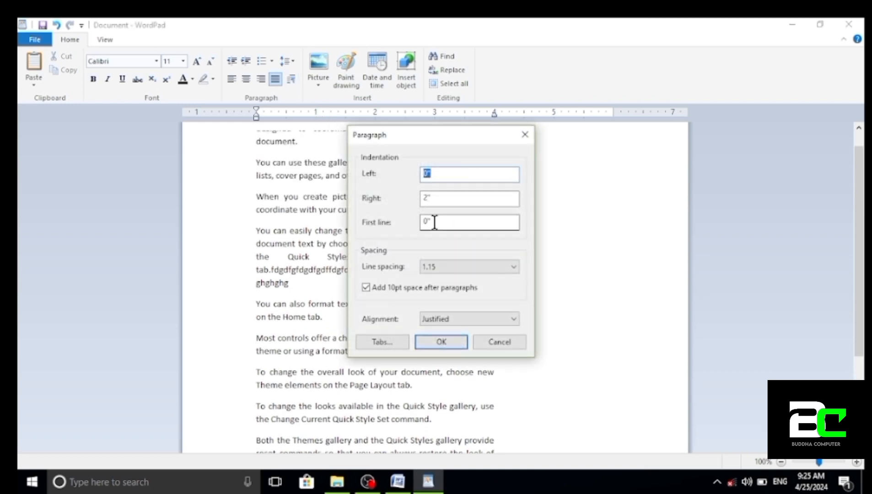
{"action": "left_click", "coordinate": [512, 341]}
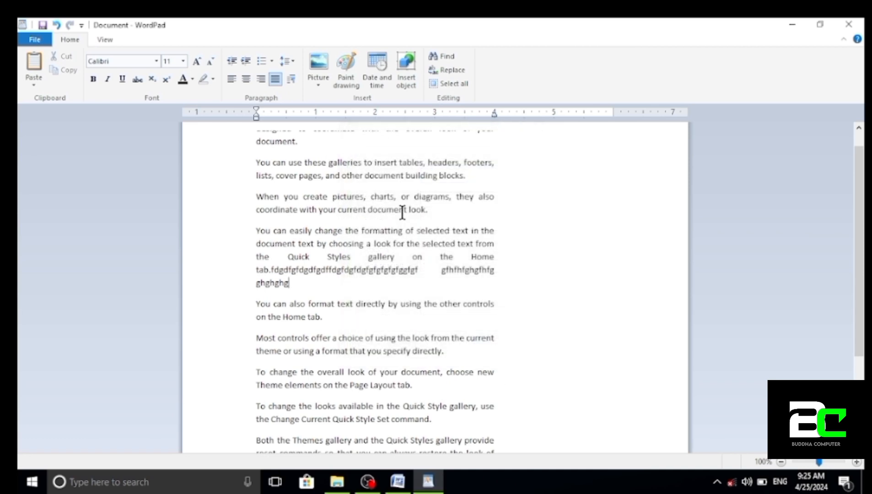
Set the first-line indentation of all the paragraphs to 2 inches
{"action": "scroll", "coordinate": [401, 213], "scroll_direction": "up", "scroll_amount": 1}
{"action": "left_click", "coordinate": [248, 141]}
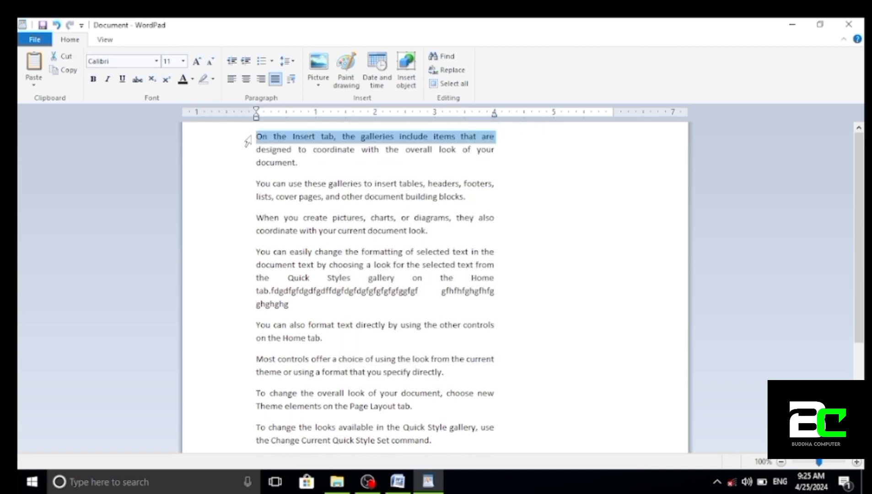
{"action": "key", "text": "ctrl+a"}
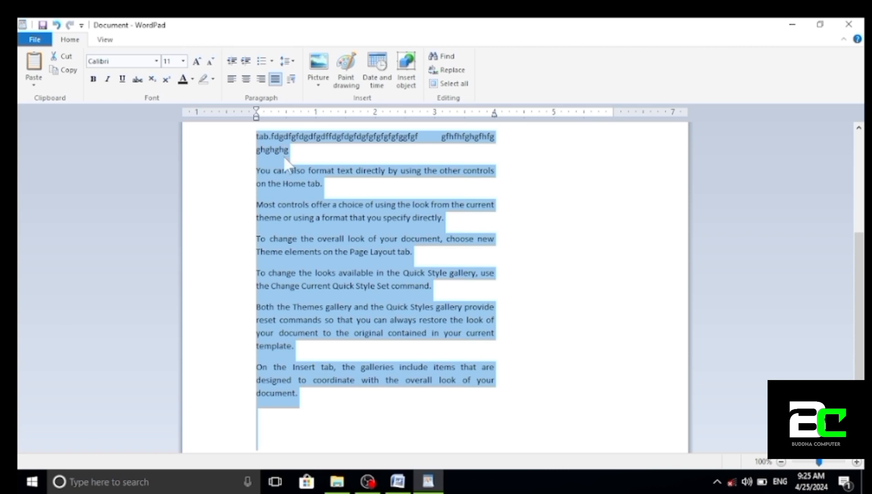
{"action": "left_click", "coordinate": [290, 79]}
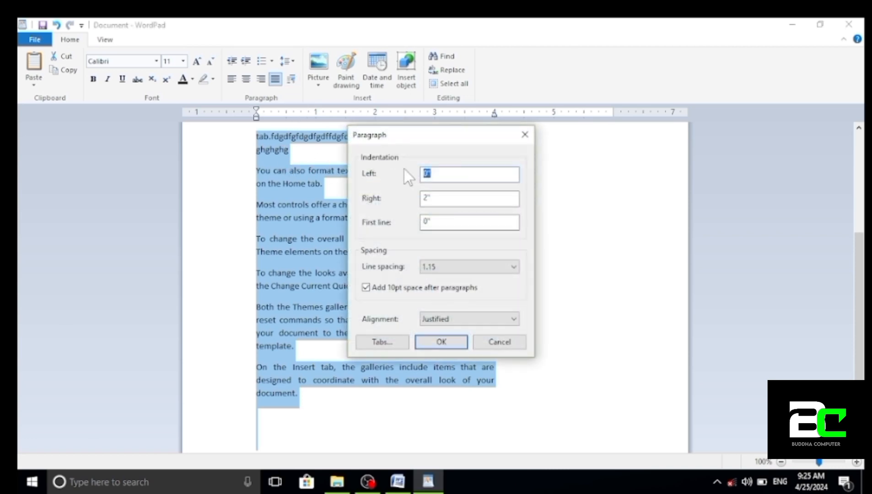
{"action": "double_click", "coordinate": [432, 221]}
{"action": "type", "text": "2"}
{"action": "left_click", "coordinate": [435, 343]}
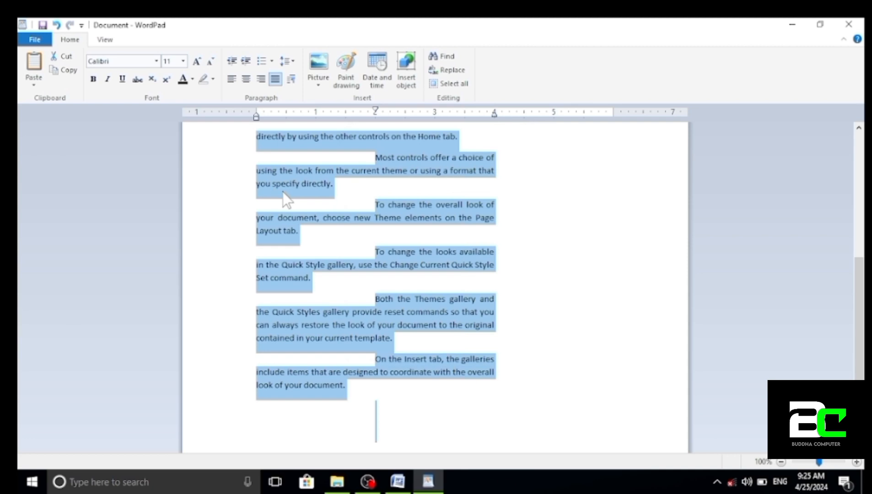
{"action": "left_click", "coordinate": [318, 184]}
Examine where the first line of each paragraph starts compared with its remaining lines throughout the document
{"action": "scroll", "coordinate": [329, 171], "scroll_direction": "up", "scroll_amount": 6}
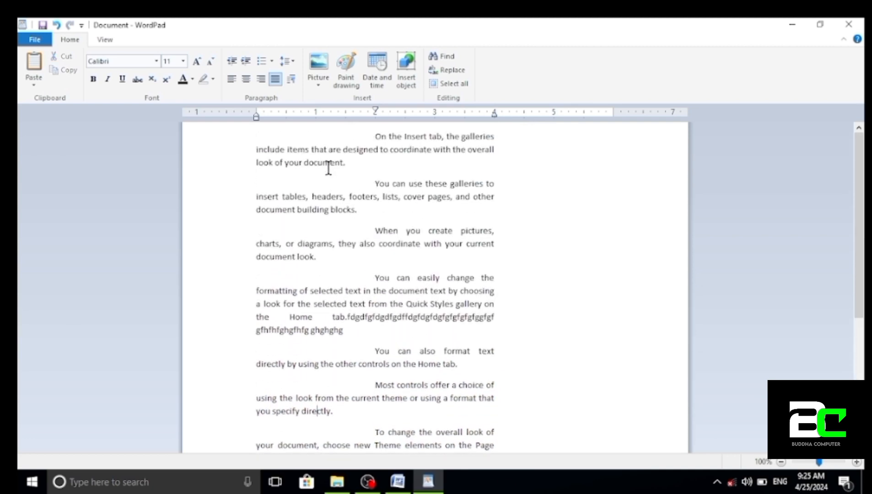
{"action": "left_click", "coordinate": [370, 139]}
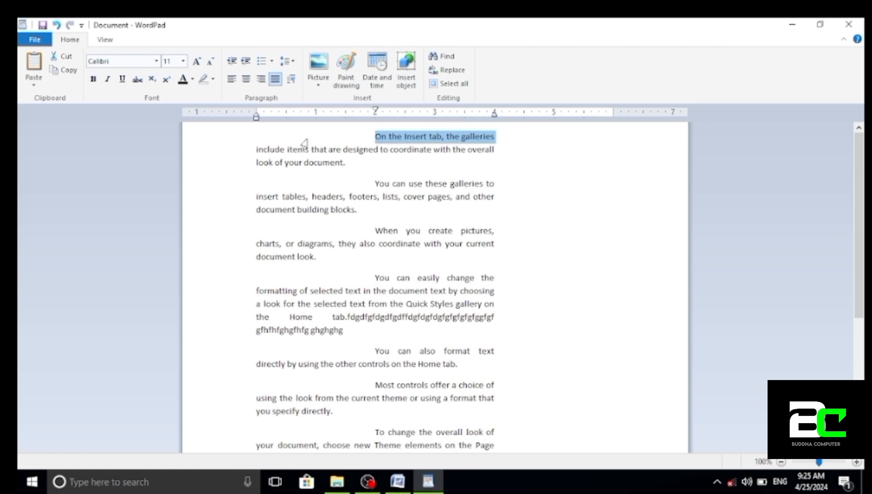
{"action": "left_click", "coordinate": [373, 143]}
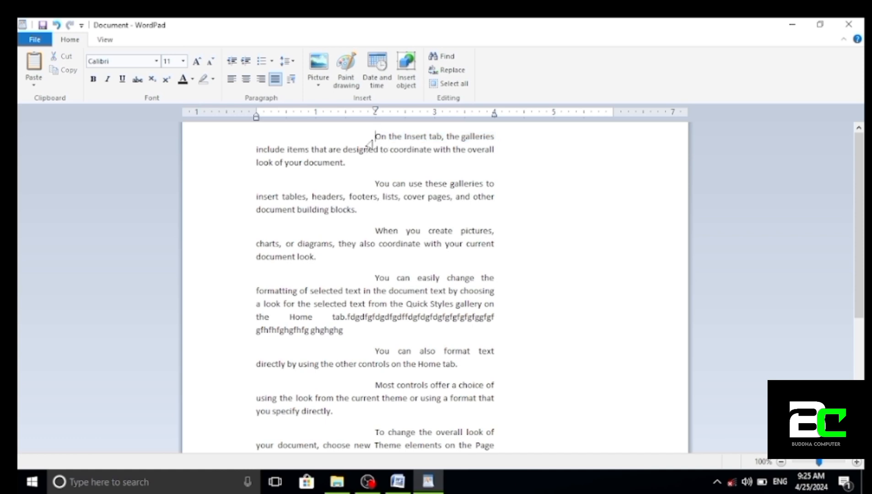
{"action": "left_click", "coordinate": [370, 188]}
{"action": "left_click", "coordinate": [372, 234]}
{"action": "left_click", "coordinate": [370, 281]}
{"action": "scroll", "coordinate": [378, 291], "scroll_direction": "down", "scroll_amount": 1}
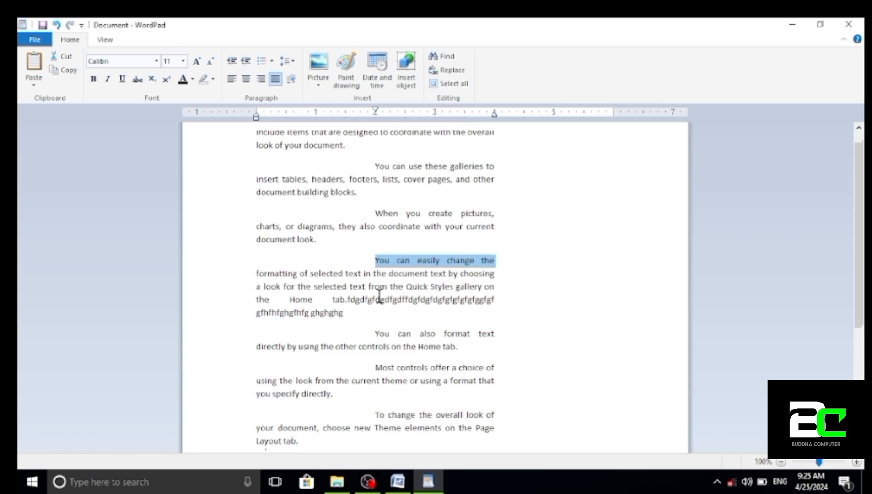
{"action": "left_click", "coordinate": [370, 326]}
{"action": "left_click", "coordinate": [375, 358]}
{"action": "scroll", "coordinate": [375, 339], "scroll_direction": "down", "scroll_amount": 4}
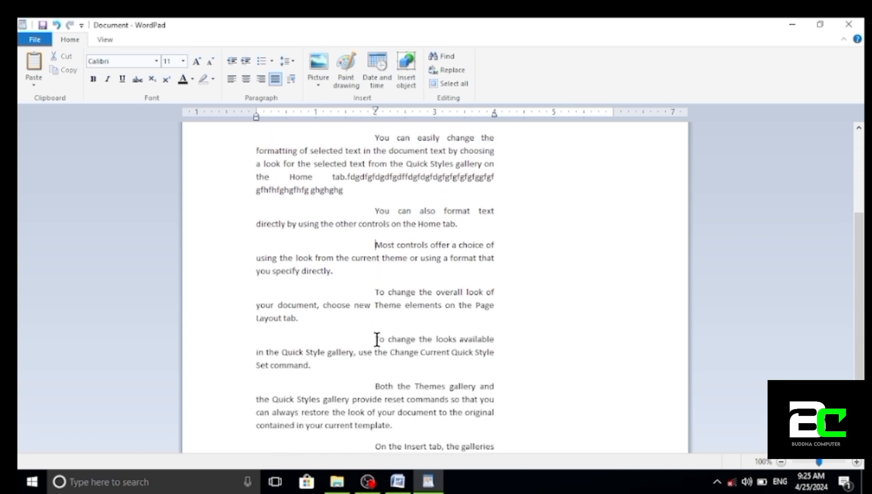
{"action": "left_click", "coordinate": [373, 258]}
{"action": "left_click", "coordinate": [377, 315]}
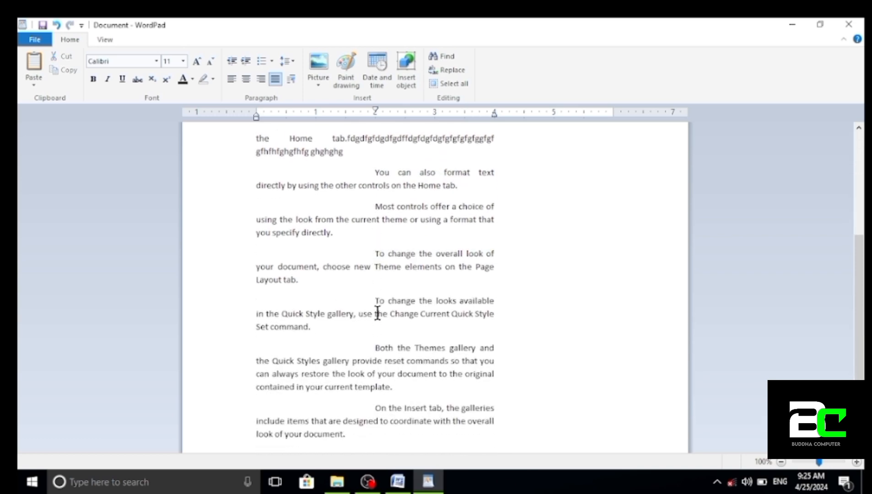
{"action": "scroll", "coordinate": [393, 360], "scroll_direction": "up", "scroll_amount": 5}
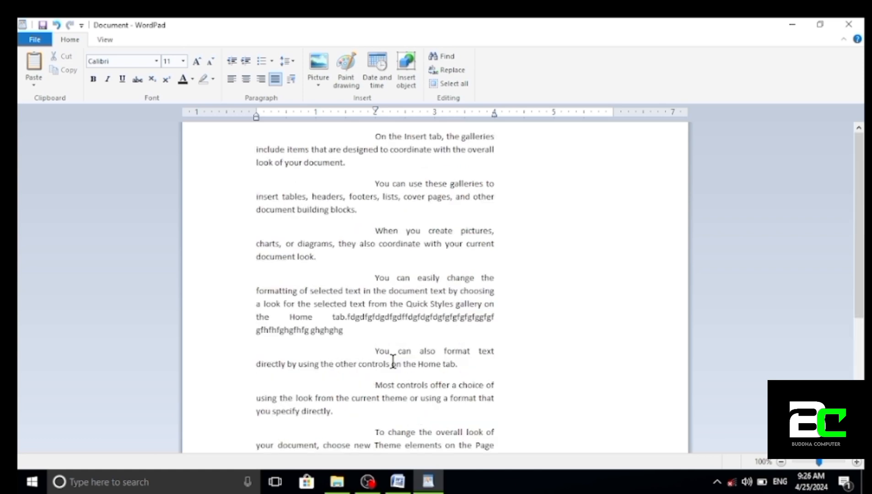
Undo the first-line indentation, filler letters, right indentation and justified alignment until the original left-aligned paragraphs are restored
{"action": "key", "text": "ctrl+z"}
{"action": "key", "text": "ctrl+z"}
{"action": "key", "text": "ctrl+z"}
{"action": "key", "text": "ctrl+z"}
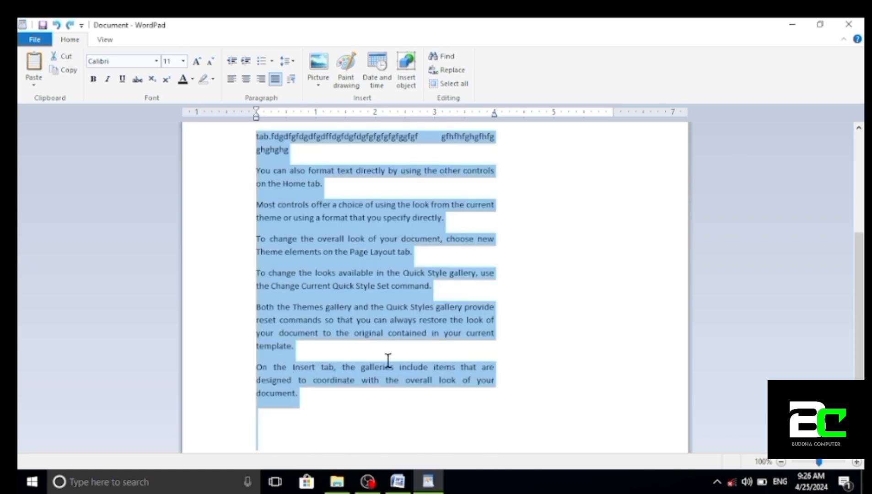
{"action": "key", "text": "ctrl+z"}
{"action": "key", "text": "ctrl+z"}
{"action": "key", "text": "ctrl+z"}
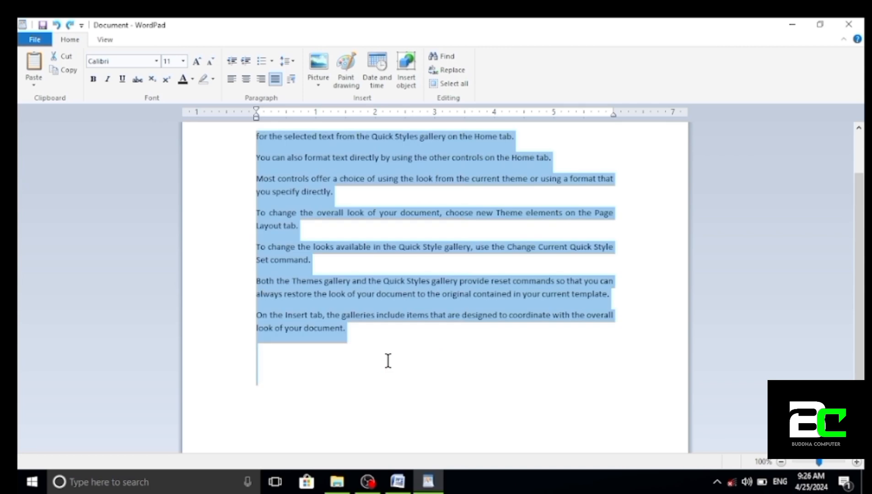
{"action": "scroll", "coordinate": [376, 356], "scroll_direction": "up", "scroll_amount": 3}
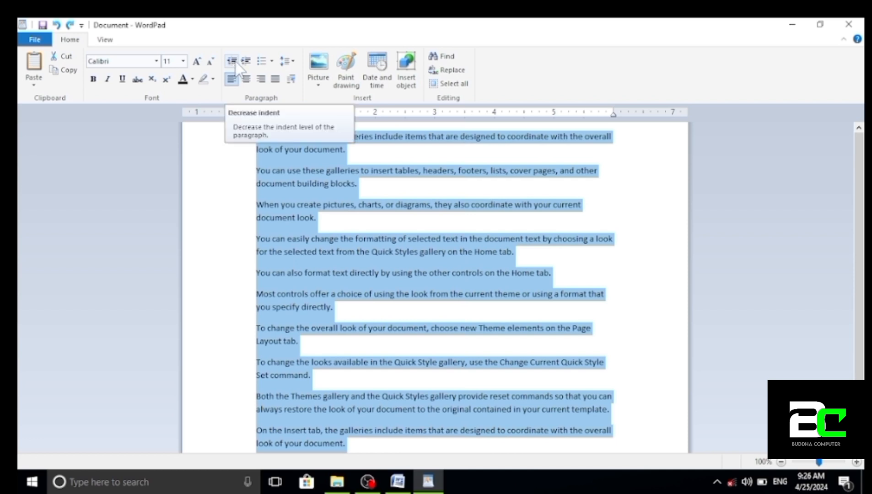
Start a new line after the last paragraph and review its paragraph settings without changing them
{"action": "scroll", "coordinate": [291, 248], "scroll_direction": "down", "scroll_amount": 2}
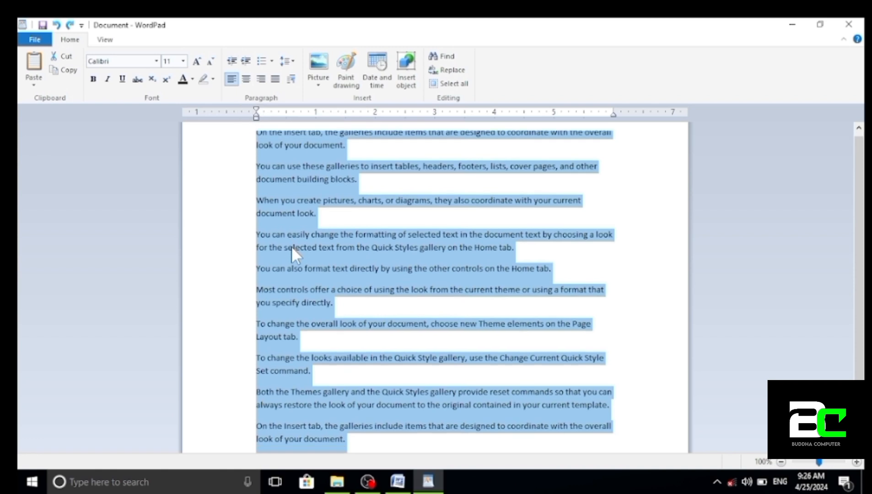
{"action": "left_click", "coordinate": [266, 409]}
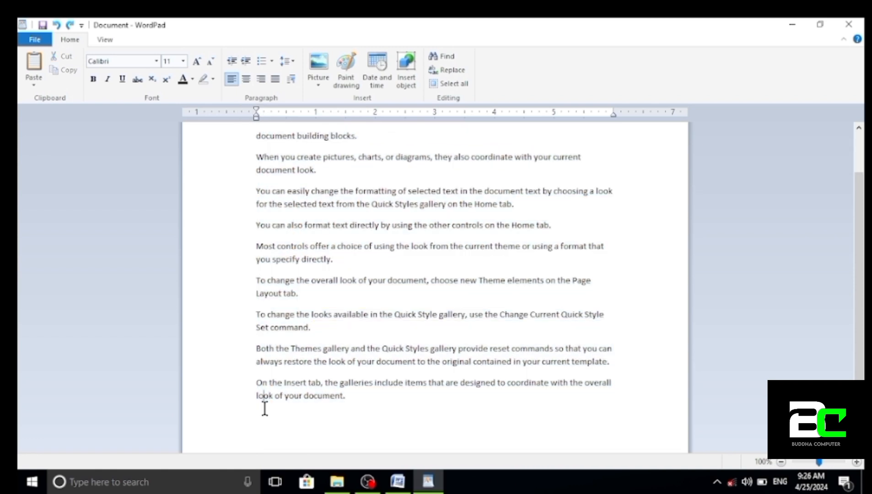
{"action": "left_click", "coordinate": [351, 401]}
{"action": "key", "text": "Return"}
{"action": "left_click", "coordinate": [293, 82]}
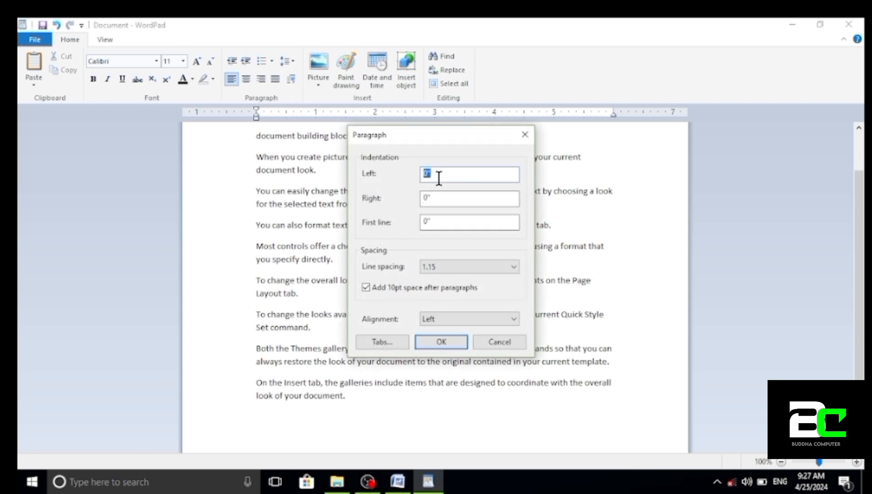
{"action": "left_click", "coordinate": [501, 343]}
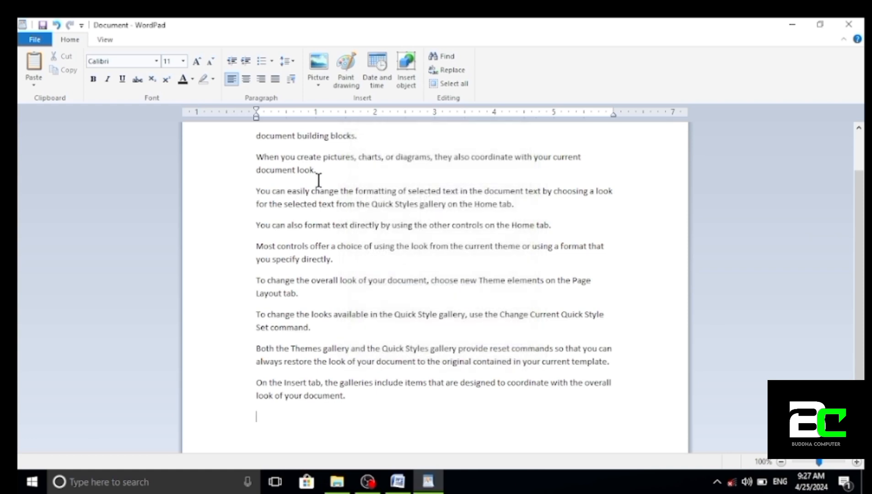
Increase the new line's indent by three levels and enter the lines "fghfghfghg" and "jghjghjhgj"
{"action": "left_click", "coordinate": [242, 64]}
{"action": "left_click", "coordinate": [242, 64]}
{"action": "left_click", "coordinate": [243, 64]}
{"action": "type", "text": "fghfghfghg"}
{"action": "key", "text": "Return"}
{"action": "type", "text": "jghjghjgj"}
{"action": "key", "text": "Return"}
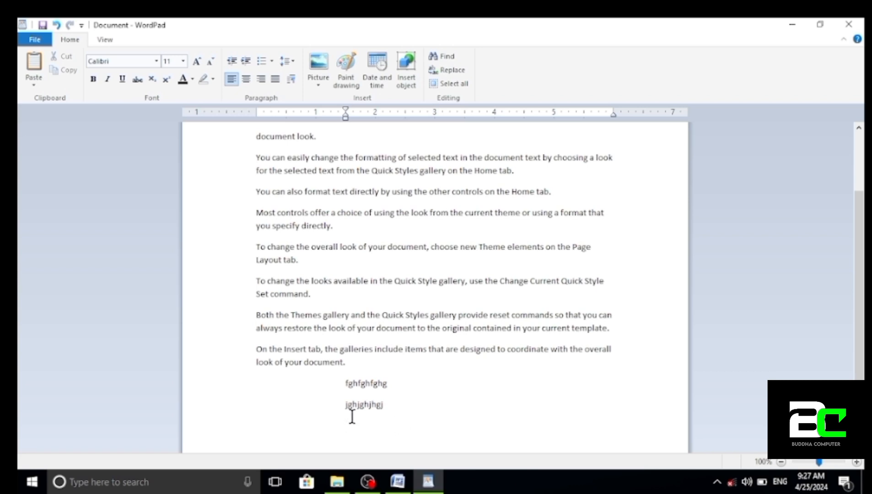
Decrease the indent of the new last line by two levels and enter the lines "dfgdfgfd" and "hgjghjgh"
{"action": "left_click", "coordinate": [235, 59]}
{"action": "left_click", "coordinate": [236, 60]}
{"action": "type", "text": "dfgdfgfd"}
{"action": "key", "text": "Return"}
{"action": "type", "text": "hgjghjgh"}
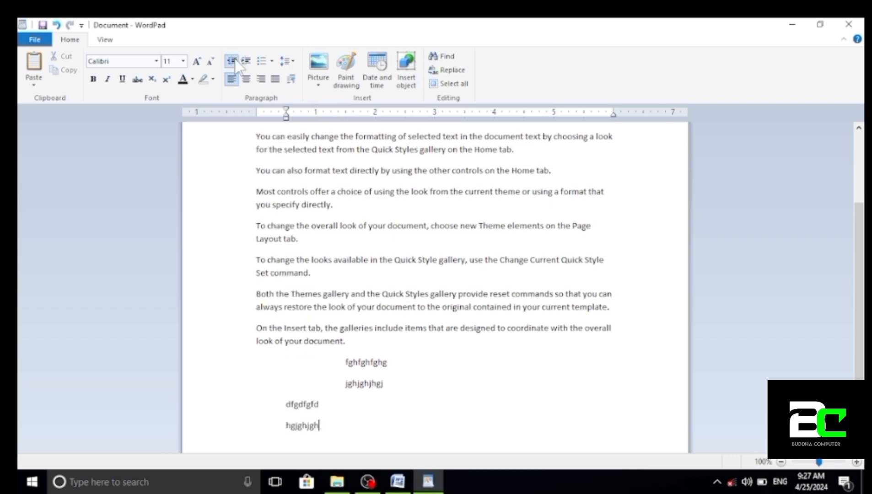
Decrease the "hgjghjgh" line's indent by one level, append "ghjfghfgh" to it and add the line "ghjfgjhfg"
{"action": "left_click", "coordinate": [235, 60]}
{"action": "type", "text": "ghjfghfgh"}
{"action": "key", "text": "Return"}
{"action": "type", "text": "ghjfgjhfg"}
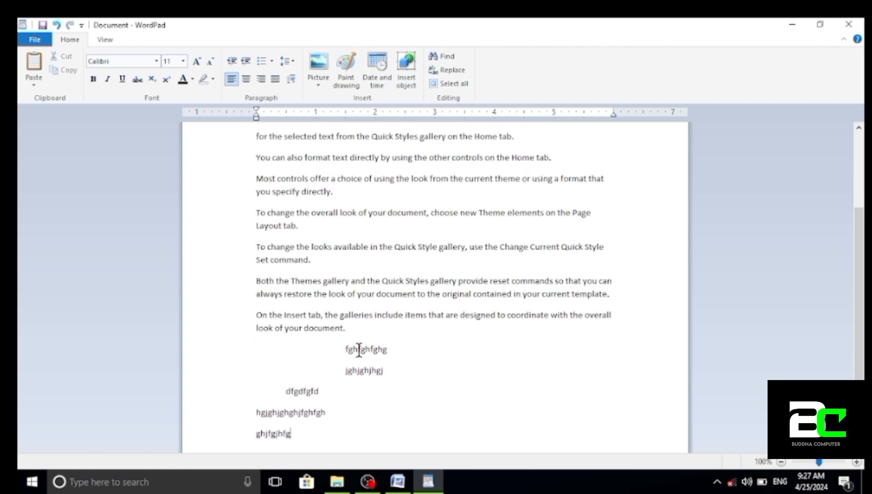
Increase the indent of the "ghjfgjhfg" line by five levels and decrease it back to the left margin
{"action": "left_click", "coordinate": [243, 61]}
{"action": "left_click", "coordinate": [242, 61]}
{"action": "left_click", "coordinate": [243, 61]}
{"action": "left_click", "coordinate": [243, 61]}
{"action": "left_click", "coordinate": [243, 60]}
{"action": "left_click", "coordinate": [232, 61]}
{"action": "left_click", "coordinate": [232, 61]}
{"action": "left_click", "coordinate": [232, 61]}
{"action": "left_click", "coordinate": [233, 61]}
{"action": "left_click", "coordinate": [233, 61]}
{"action": "scroll", "coordinate": [344, 263], "scroll_direction": "down", "scroll_amount": 1}
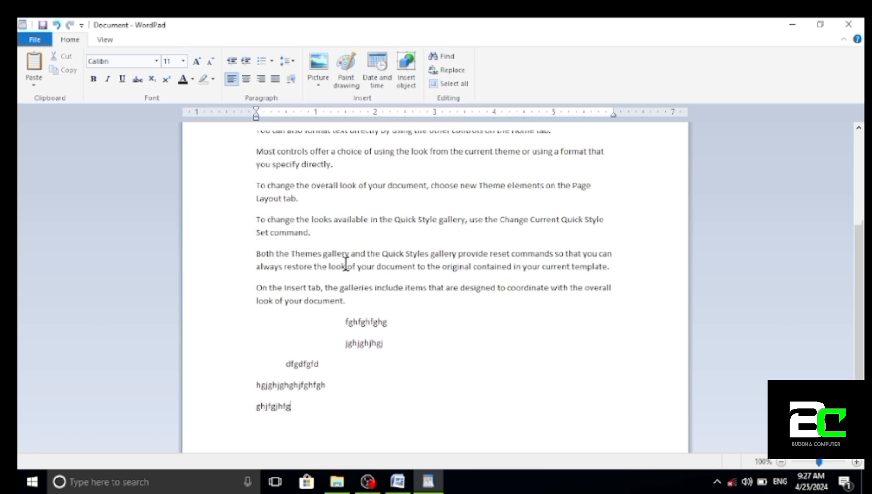
Add a new line indented by three levels and enter the lines "hfghggf" and "jkjhkj"
{"action": "key", "text": "Return"}
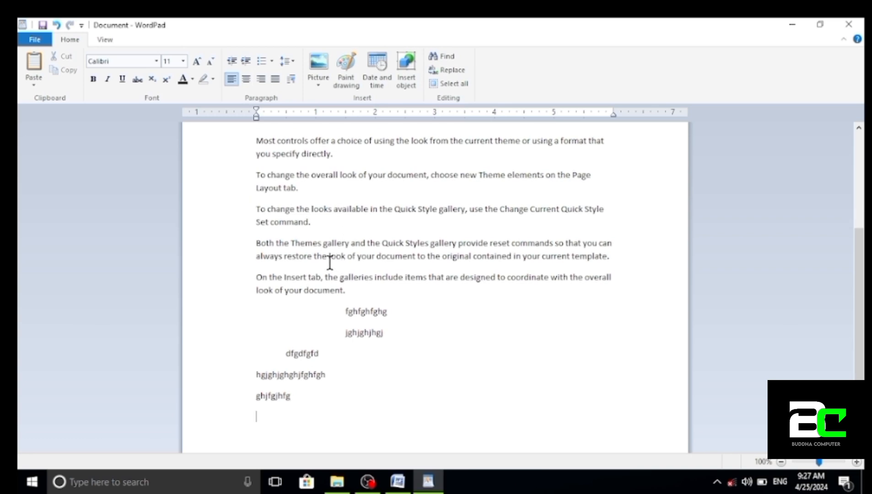
{"action": "left_click", "coordinate": [251, 68]}
{"action": "left_click", "coordinate": [251, 68]}
{"action": "left_click", "coordinate": [251, 68]}
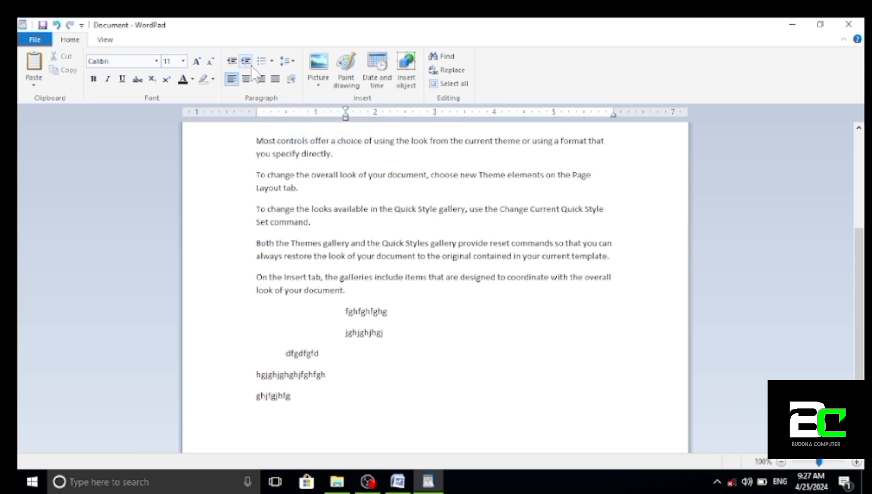
{"action": "type", "text": "hfghggf"}
{"action": "key", "text": "Return"}
{"action": "type", "text": "jkjhkj"}
{"action": "key", "text": "Return"}
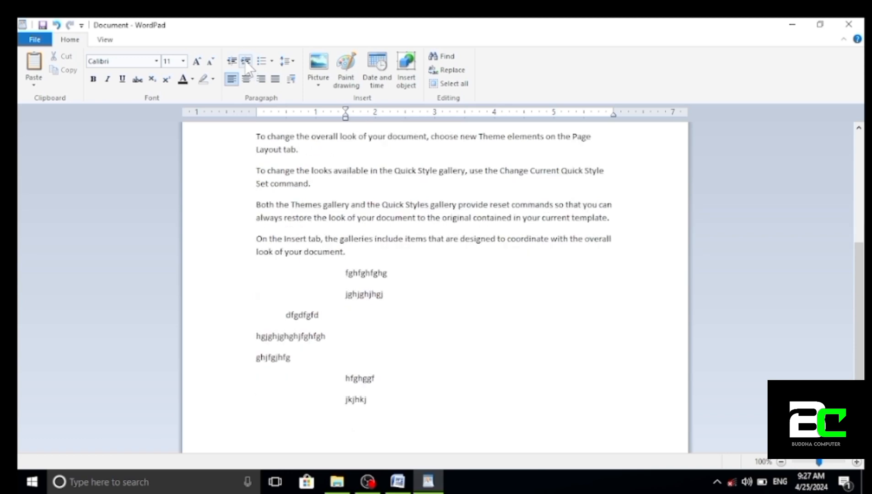
Decrease the indent of the empty last line by three levels, back to the left margin
{"action": "left_click", "coordinate": [230, 61]}
{"action": "left_click", "coordinate": [230, 62]}
{"action": "left_click", "coordinate": [230, 62]}
Delete all the text in the document
{"action": "scroll", "coordinate": [366, 265], "scroll_direction": "up", "scroll_amount": 8}
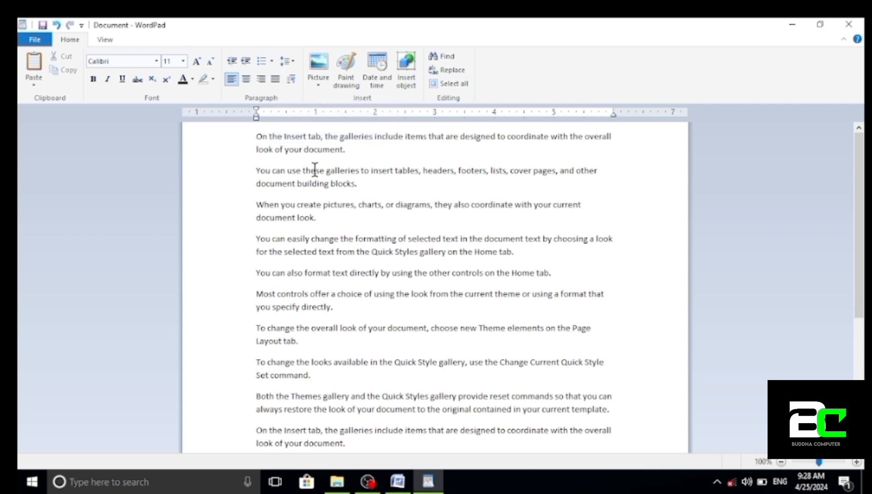
{"action": "scroll", "coordinate": [314, 174], "scroll_direction": "down", "scroll_amount": 3}
{"action": "scroll", "coordinate": [314, 175], "scroll_direction": "down", "scroll_amount": 2}
{"action": "key", "text": "ctrl+a"}
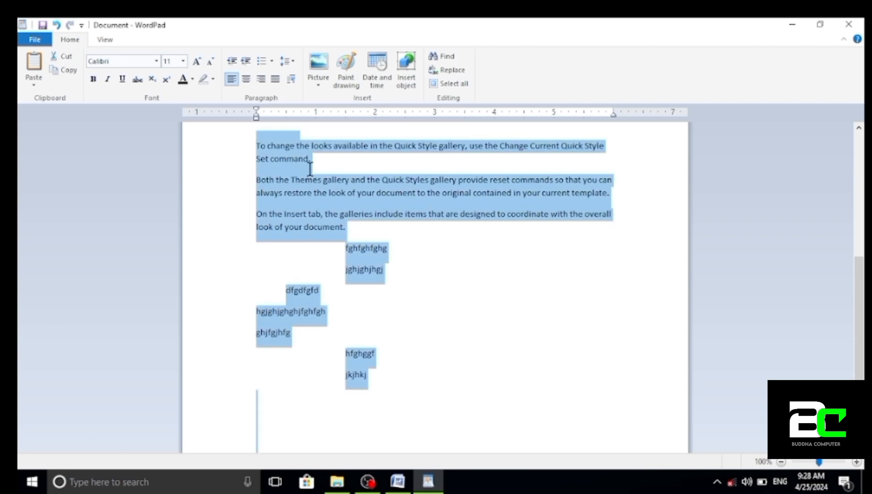
{"action": "key", "text": "Delete"}
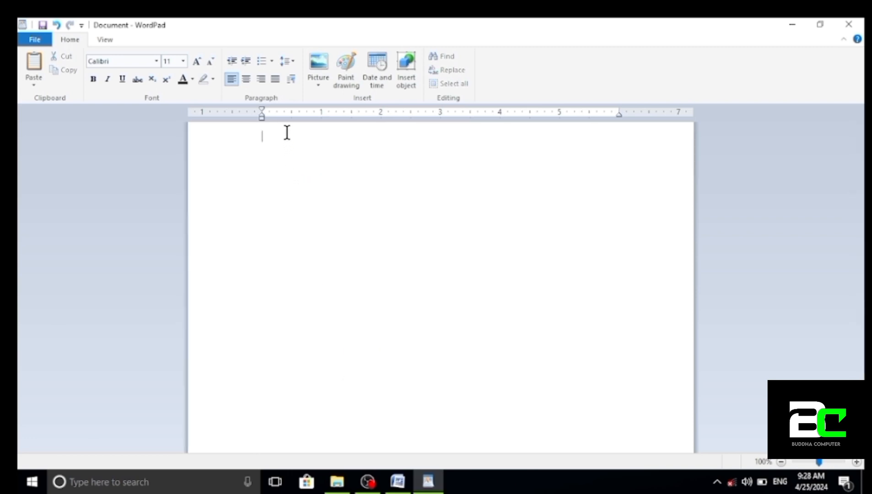
Create a bulleted list with the items Mouse, Keyboard and Monitor, ending the list after the last item
{"action": "left_click", "coordinate": [272, 61]}
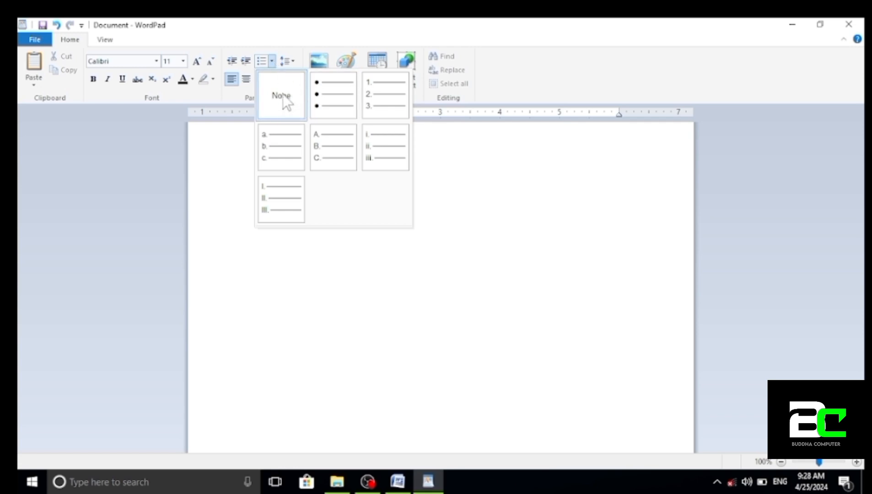
{"action": "left_click", "coordinate": [325, 83]}
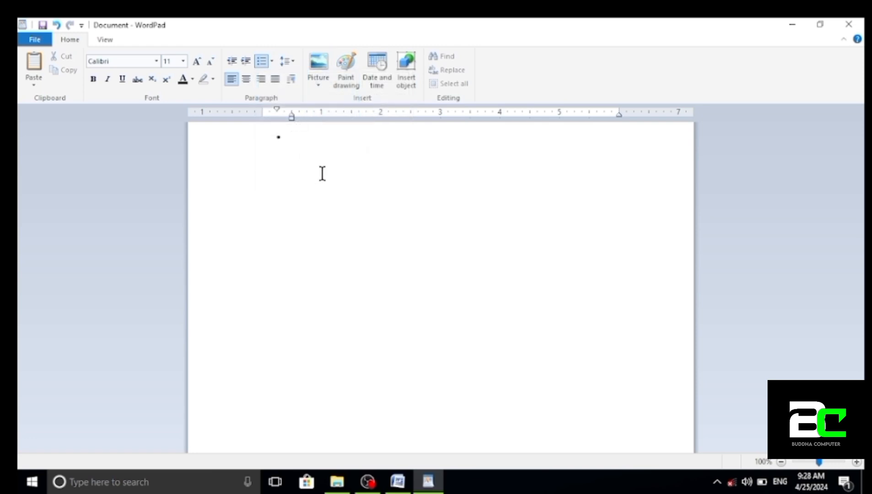
{"action": "type", "text": "Mouse"}
{"action": "key", "text": "Return"}
{"action": "type", "text": "K"}
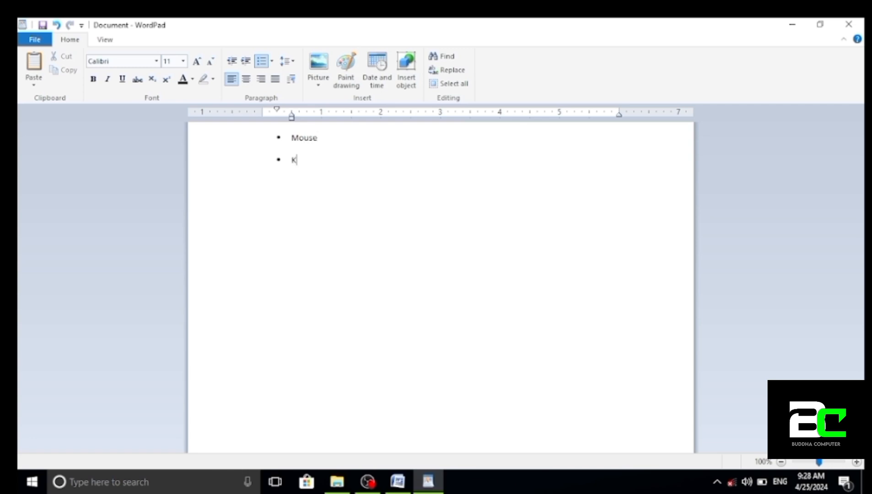
{"action": "type", "text": "eyboard"}
{"action": "key", "text": "Return"}
{"action": "type", "text": "Monitor"}
{"action": "key", "text": "Return"}
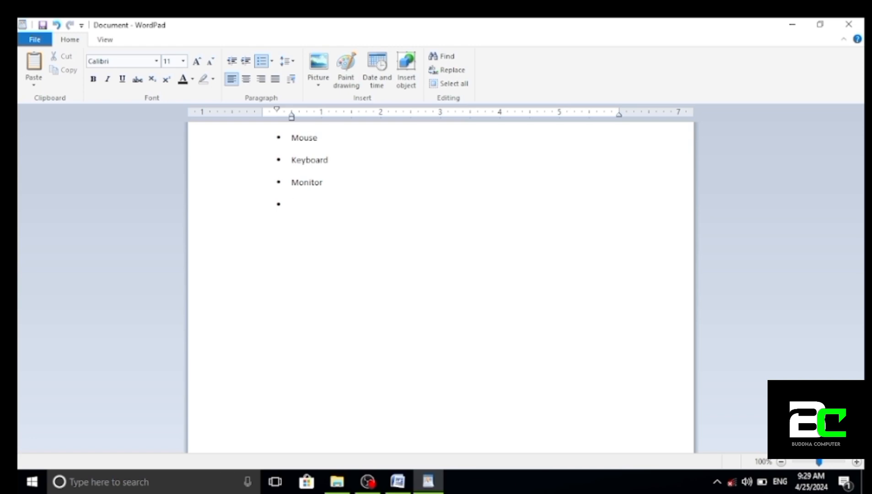
{"action": "key", "text": "Return"}
Create a numbered list (1, 2, 3) below the bullets with the items CPU, UPS, SPMS and RAM
{"action": "left_click", "coordinate": [272, 66]}
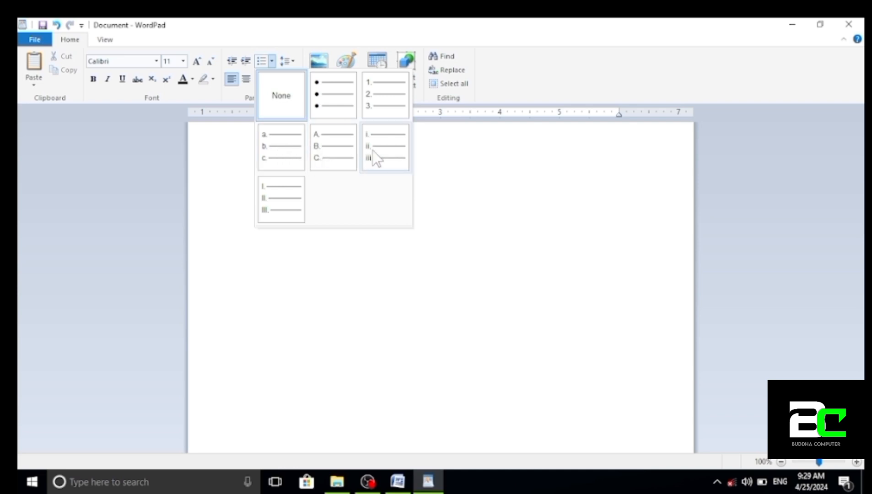
{"action": "left_click", "coordinate": [386, 111]}
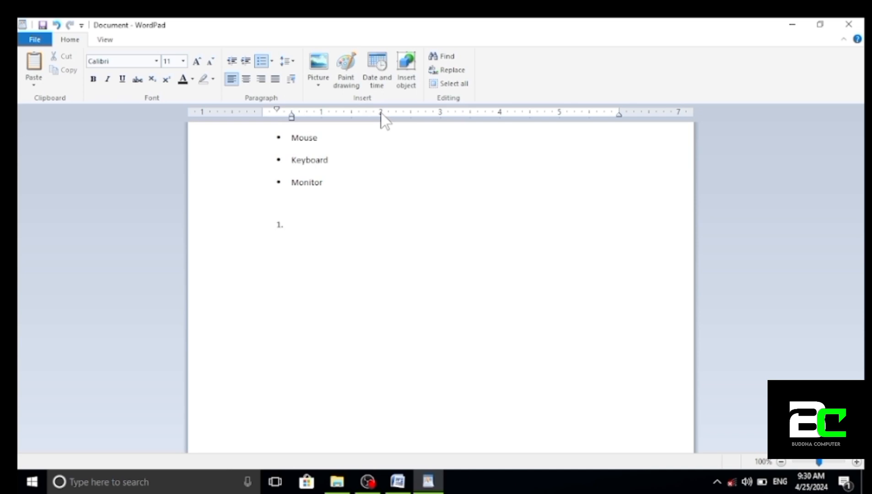
{"action": "type", "text": "CPU"}
{"action": "key", "text": "Return"}
{"action": "type", "text": "UPS"}
{"action": "key", "text": "Return"}
{"action": "type", "text": "SPMS"}
{"action": "key", "text": "Return"}
{"action": "type", "text": "RAM"}
{"action": "key", "text": "Return"}
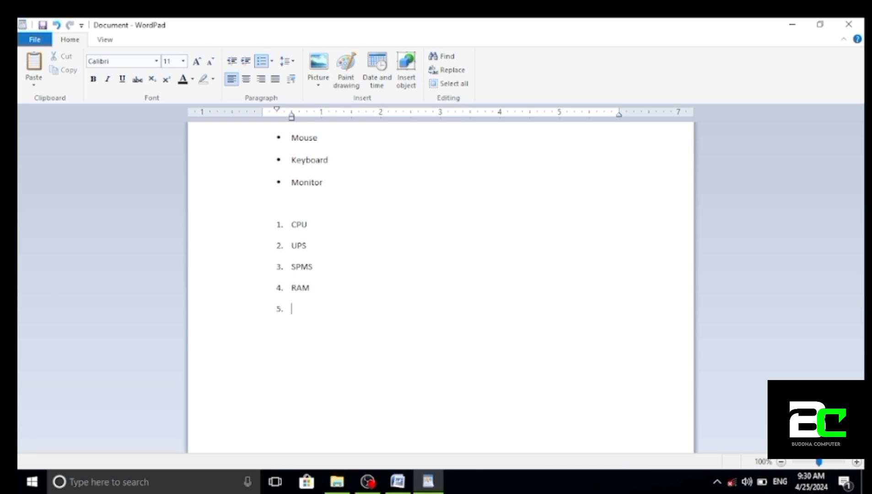
End the numbered list and create an uppercase lettered list (A, B, C) below it with the items jghf, fghfghfg and maou
{"action": "key", "text": "Return"}
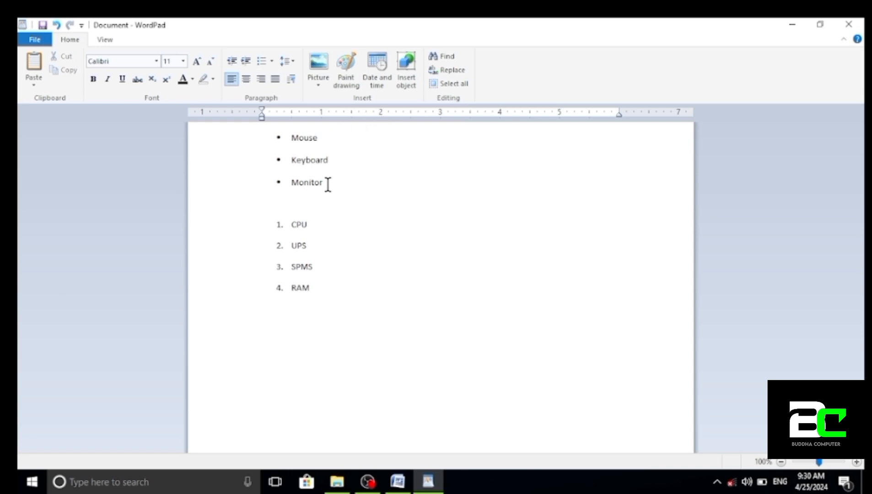
{"action": "left_click", "coordinate": [272, 60]}
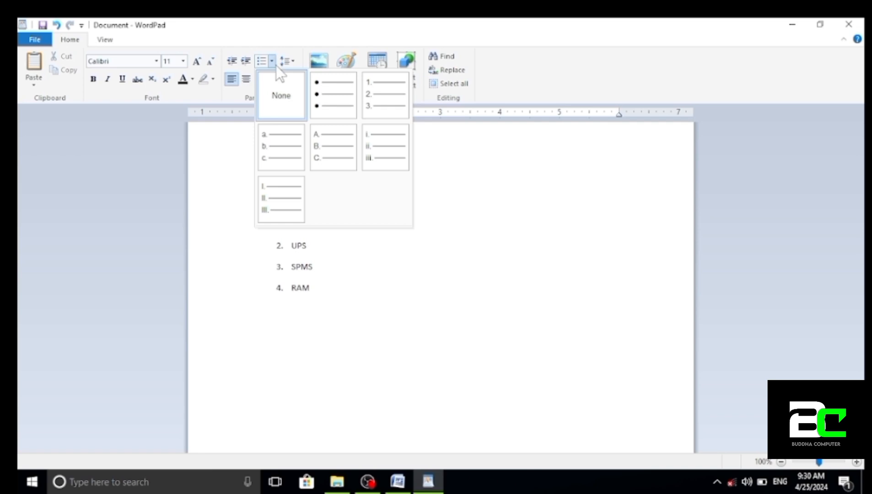
{"action": "left_click", "coordinate": [324, 142]}
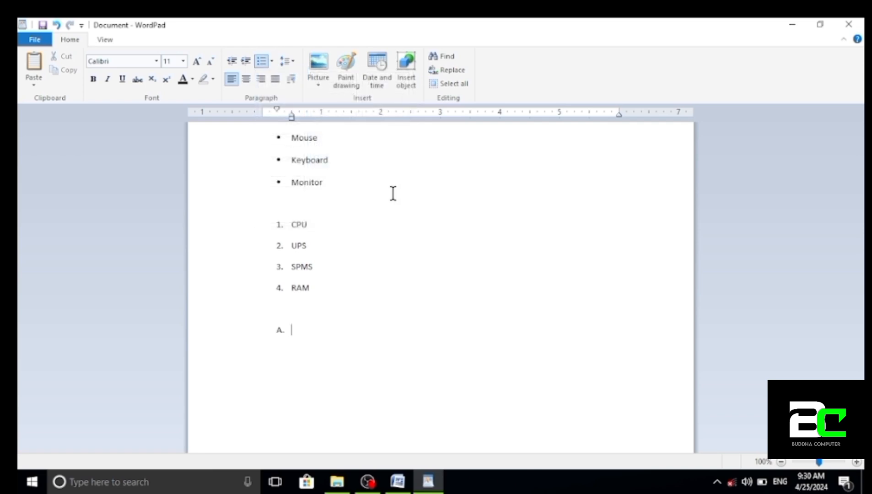
{"action": "type", "text": "jghf"}
{"action": "key", "text": "Return"}
{"action": "type", "text": "fghfghfg"}
{"action": "key", "text": "Return"}
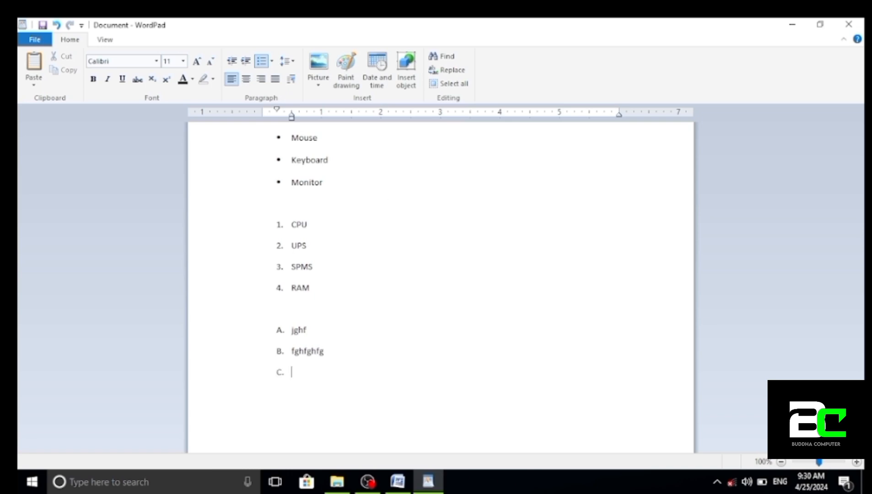
{"action": "type", "text": "maoui"}
{"action": "key", "text": "BackSpace"}
{"action": "key", "text": "Return"}
Preview the uppercase Roman numeral list style on the empty last list item without applying it
{"action": "left_click", "coordinate": [272, 61]}
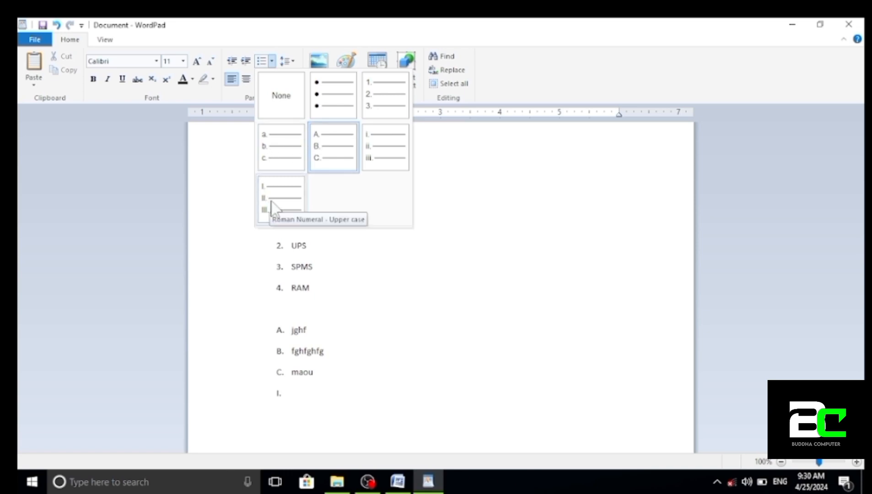
{"action": "left_click", "coordinate": [342, 283]}
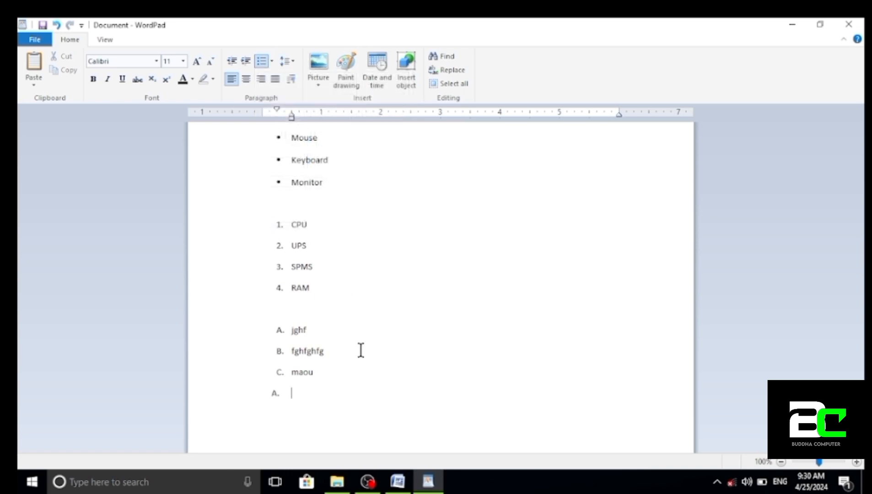
{"action": "left_click", "coordinate": [423, 272]}
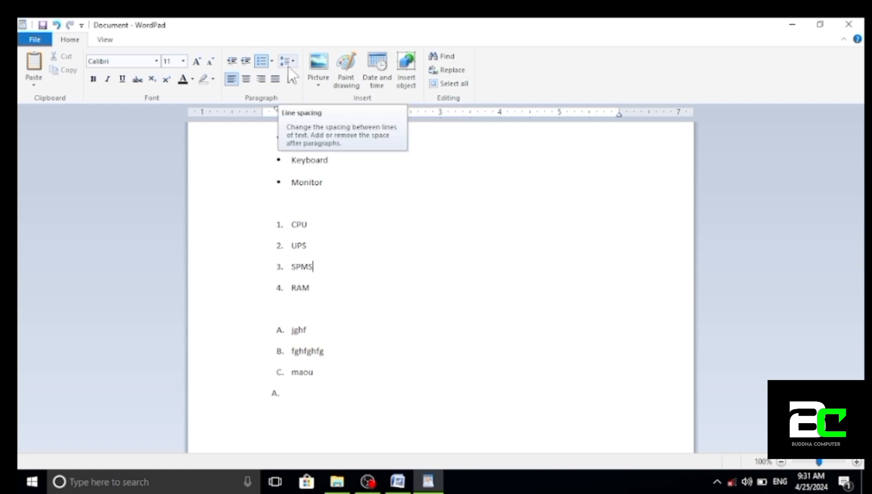
Delete all the lists in the document and set the remaining bullet line's list style to None
{"action": "key", "text": "ctrl+a"}
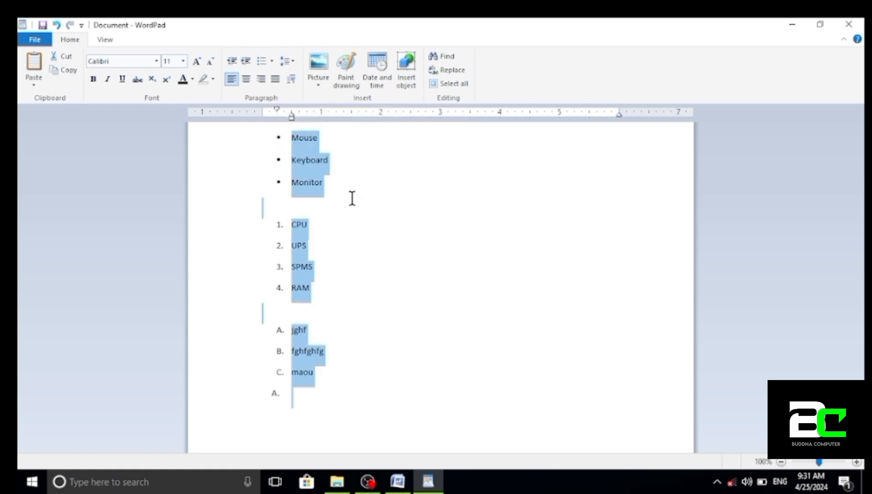
{"action": "key", "text": "Delete"}
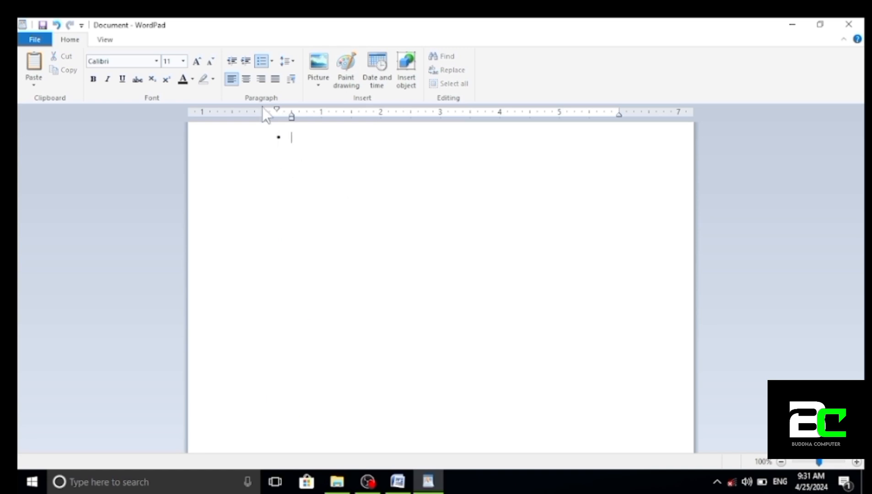
{"action": "left_click", "coordinate": [272, 61]}
{"action": "left_click", "coordinate": [270, 91]}
Paste the copied sample paragraphs about galleries and Quick Styles into the empty document
{"action": "key", "text": "ctrl+v"}
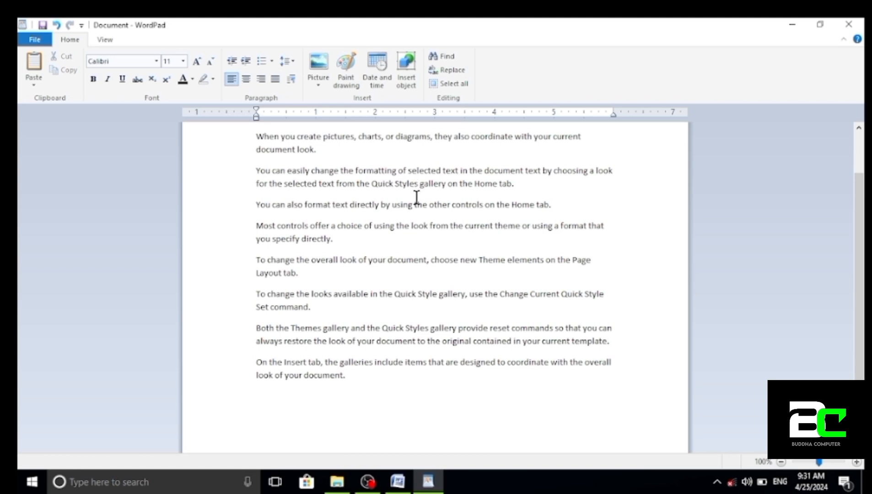
{"action": "scroll", "coordinate": [416, 198], "scroll_direction": "up", "scroll_amount": 2}
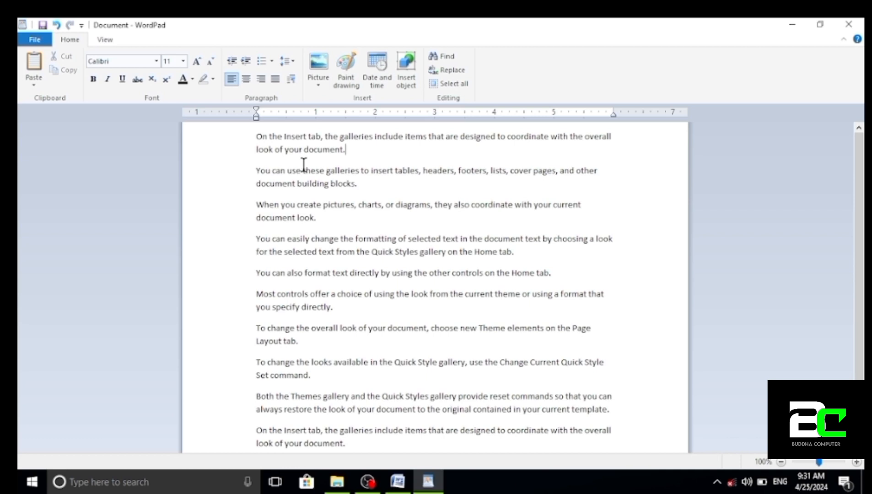
{"action": "left_click", "coordinate": [265, 163]}
{"action": "left_click", "coordinate": [357, 157]}
{"action": "left_click", "coordinate": [297, 172]}
{"action": "left_click", "coordinate": [294, 190]}
Set the line spacing of the entire document text to 1.5 and inspect the lines up close
{"action": "key", "text": "ctrl+a"}
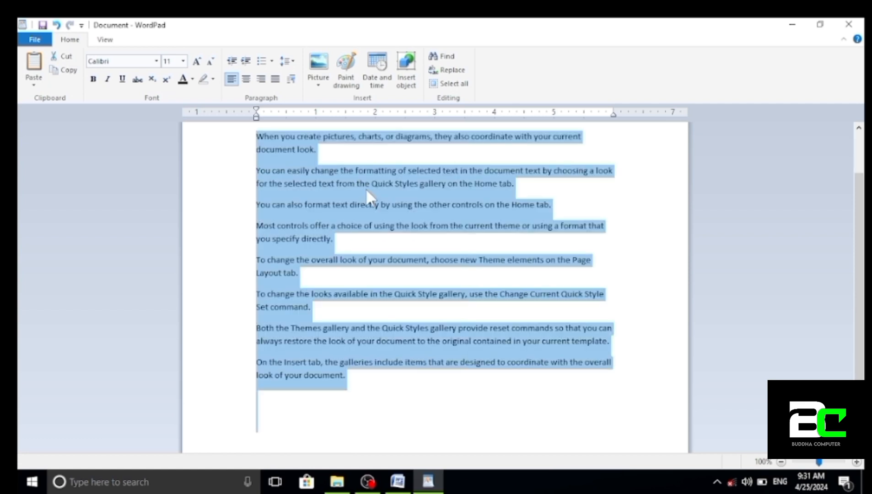
{"action": "left_click", "coordinate": [298, 65]}
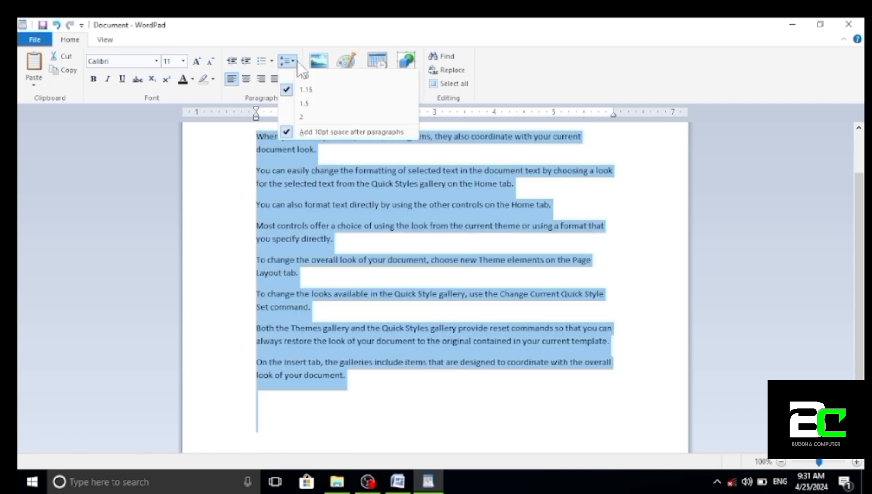
{"action": "left_click", "coordinate": [289, 102]}
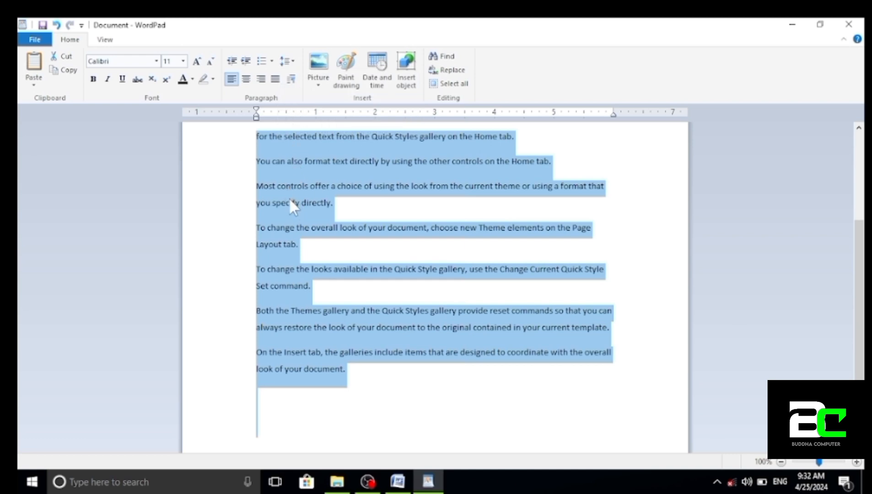
{"action": "scroll", "coordinate": [290, 187], "scroll_direction": "down", "scroll_amount": 5}
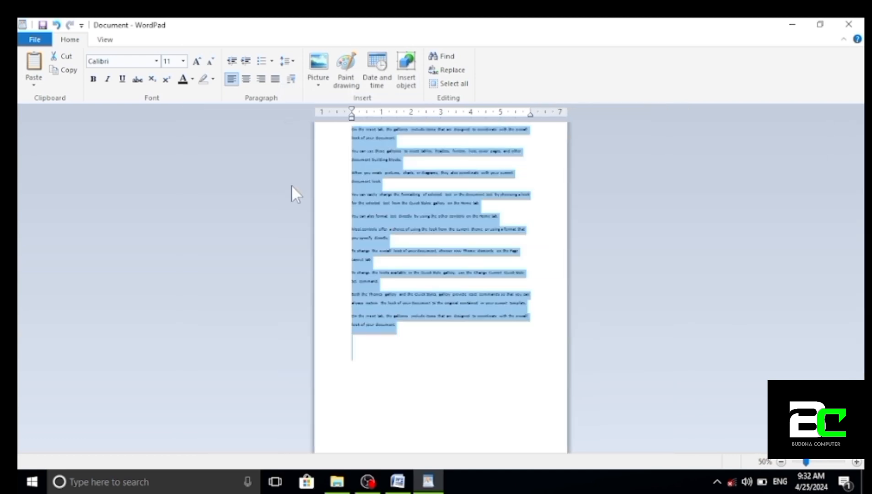
{"action": "scroll", "coordinate": [421, 183], "scroll_direction": "up", "scroll_amount": 6}
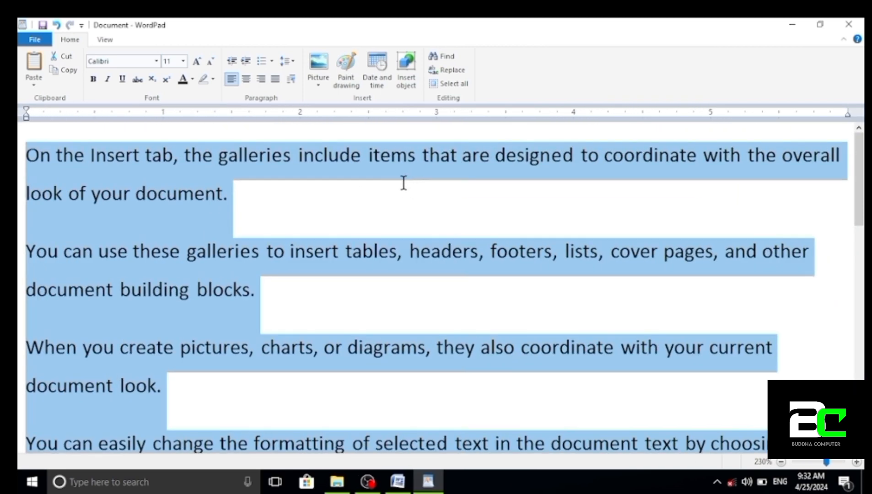
{"action": "scroll", "coordinate": [402, 183], "scroll_direction": "up", "scroll_amount": 5}
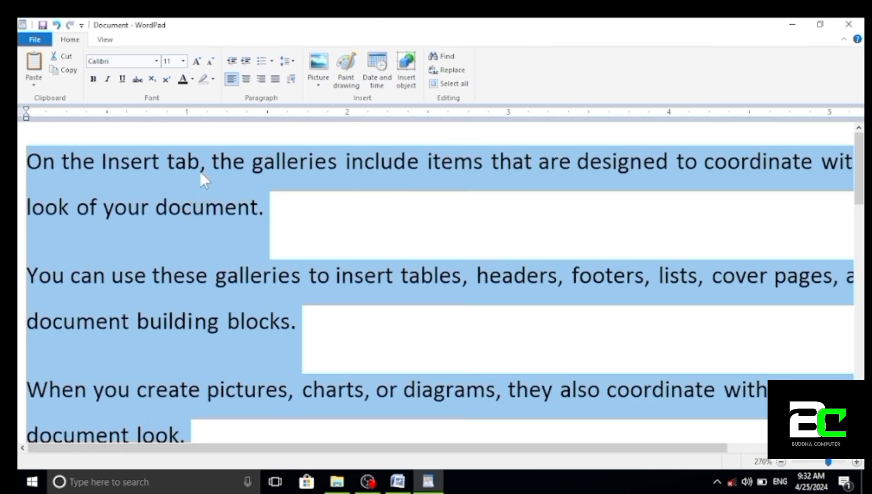
Set the line spacing of the entire document text to 1.0
{"action": "left_click", "coordinate": [287, 61]}
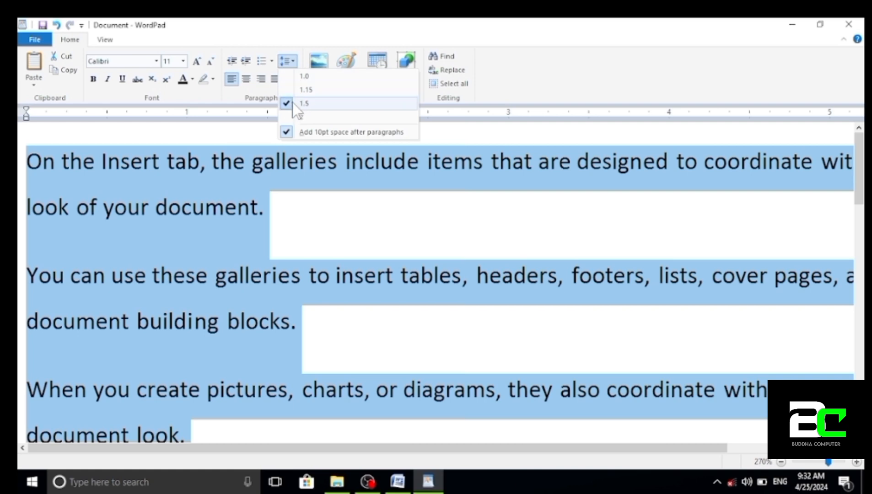
{"action": "left_click", "coordinate": [302, 76]}
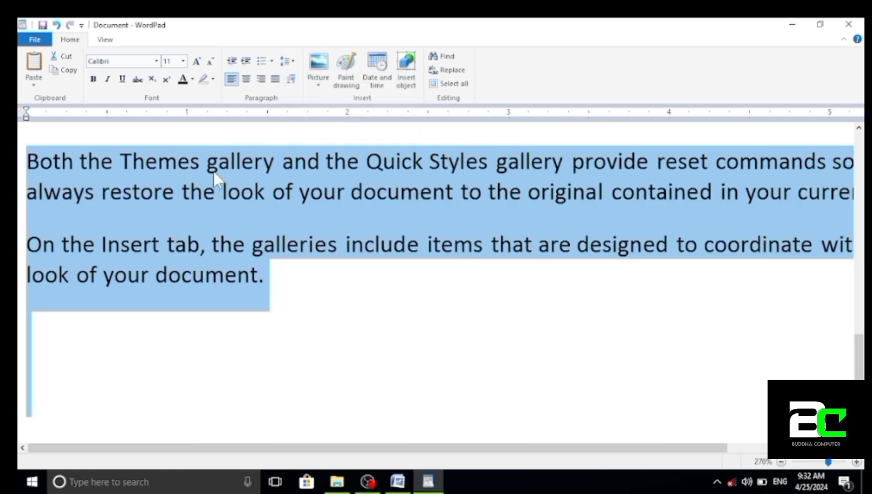
{"action": "scroll", "coordinate": [222, 183], "scroll_direction": "up", "scroll_amount": 10}
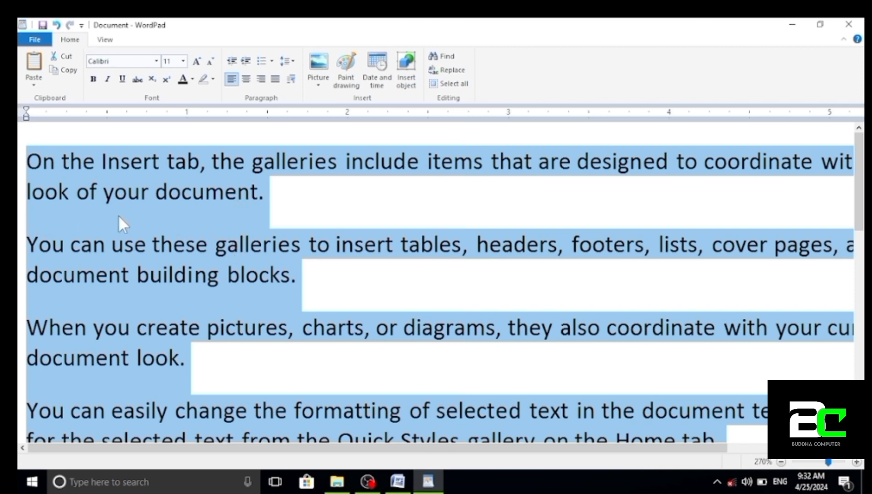
{"action": "left_click", "coordinate": [281, 217]}
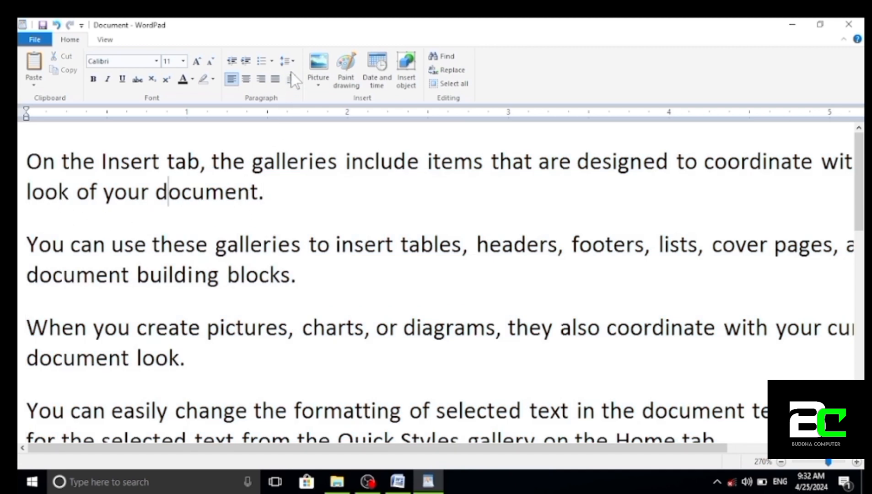
Remove the 10pt space after paragraphs from the entire document text and deselect it
{"action": "key", "text": "ctrl+a"}
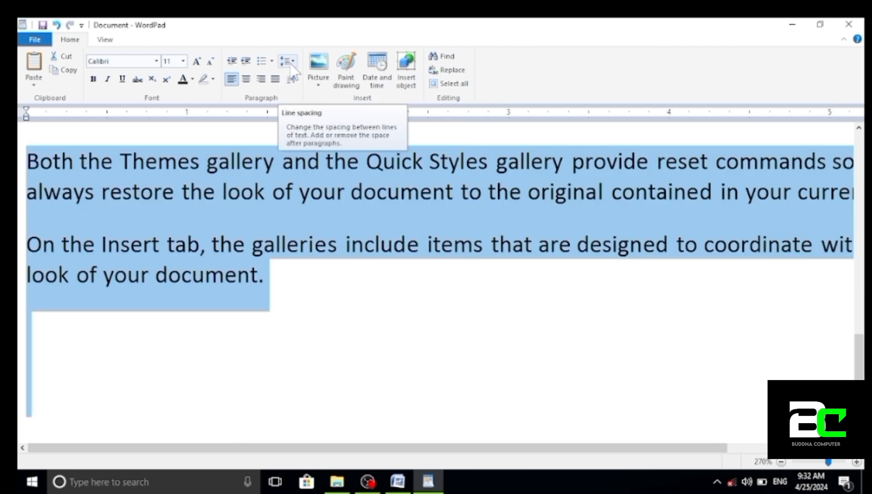
{"action": "left_click", "coordinate": [290, 62]}
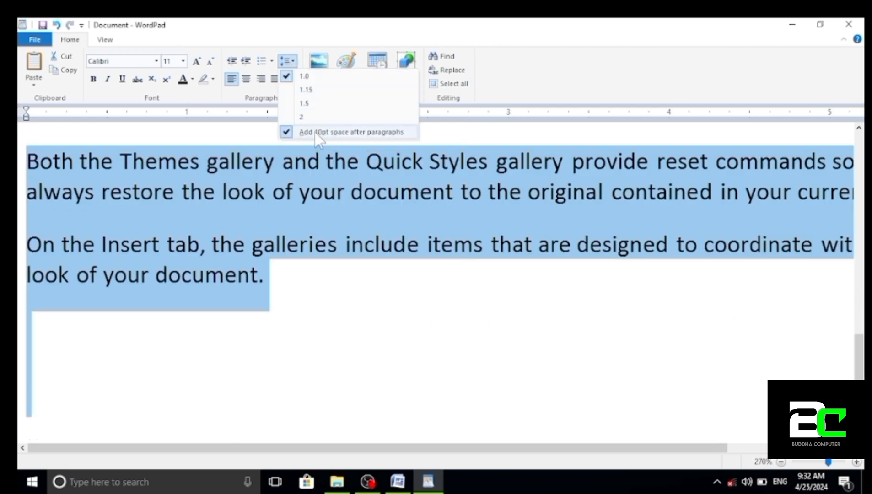
{"action": "left_click", "coordinate": [291, 134]}
{"action": "scroll", "coordinate": [289, 214], "scroll_direction": "up", "scroll_amount": 2}
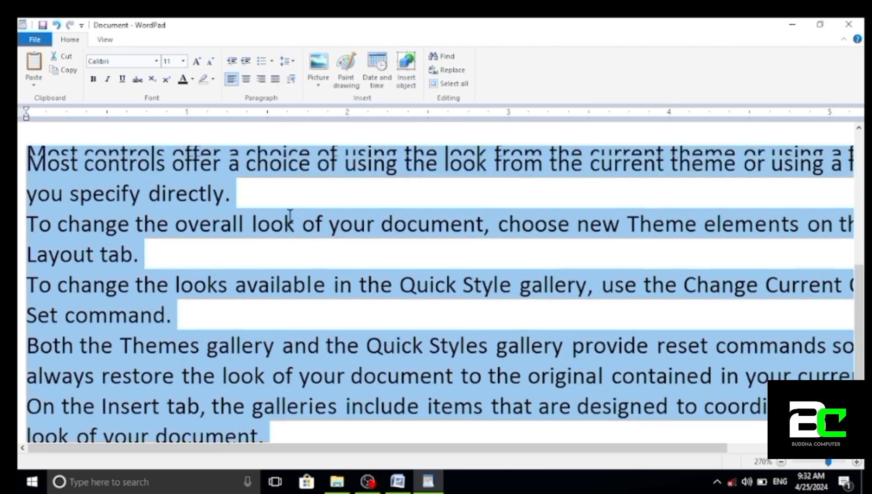
{"action": "scroll", "coordinate": [290, 215], "scroll_direction": "up", "scroll_amount": 3}
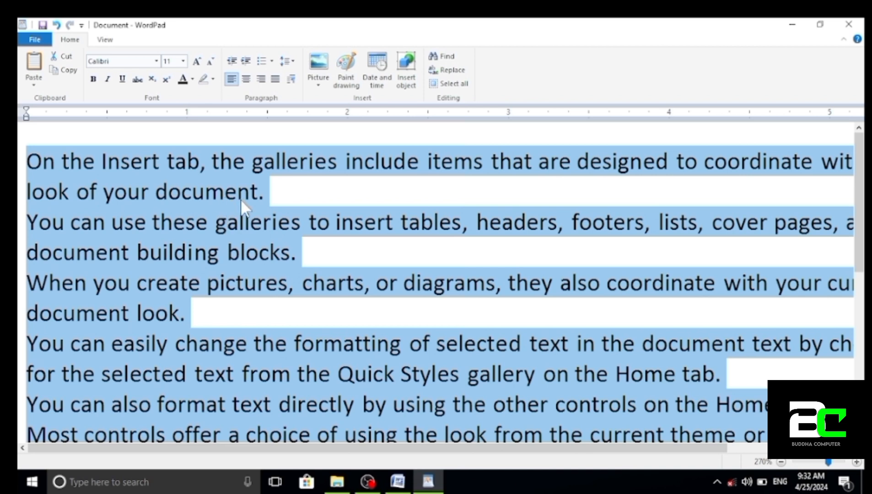
{"action": "left_click", "coordinate": [357, 293]}
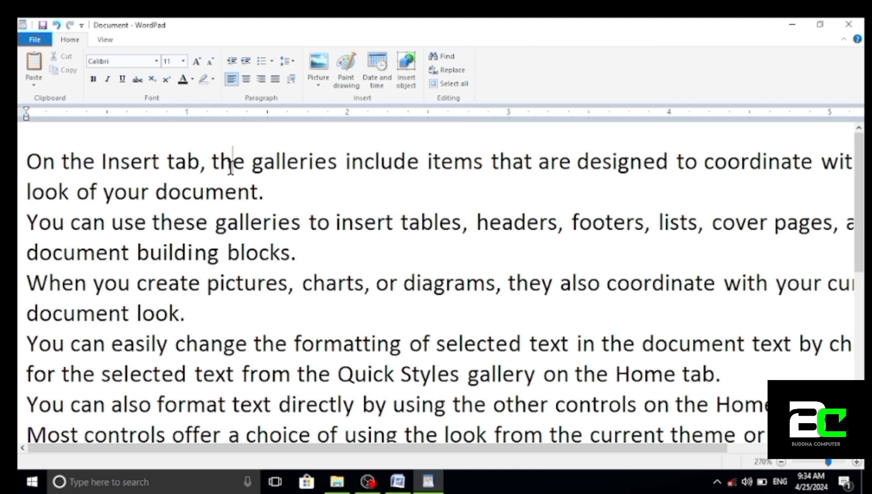
{"action": "left_click", "coordinate": [253, 163]}
{"action": "left_click", "coordinate": [283, 180]}
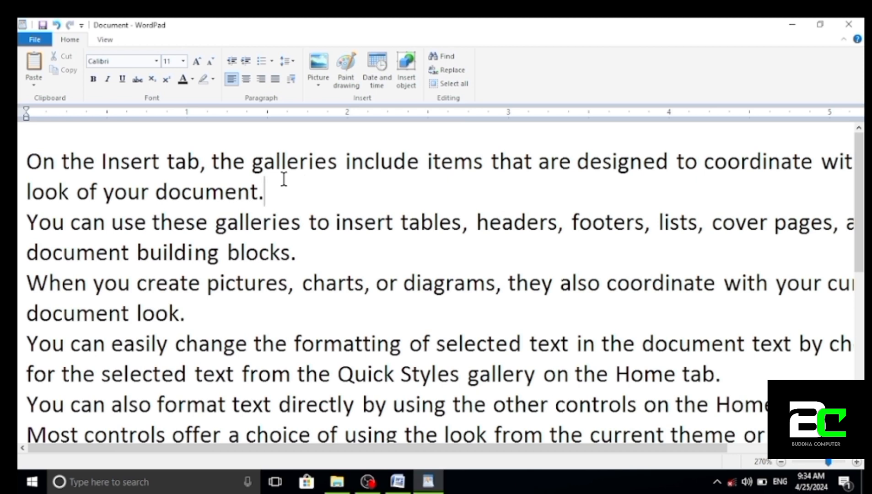